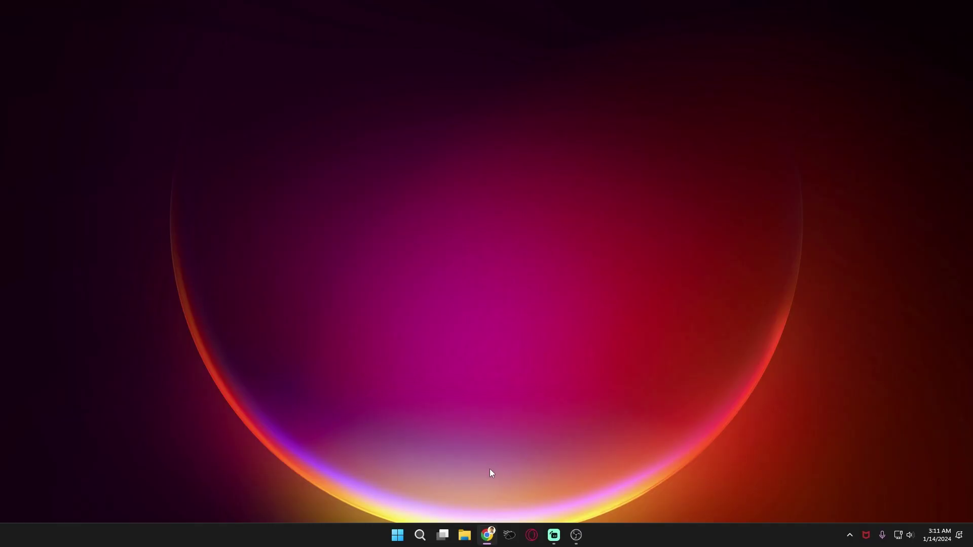
Step: Load tracker.gg, check the signed-in account, and go from Valorant stats to OBS Overlay
key(alt+Tab)
text(tracker.gg)
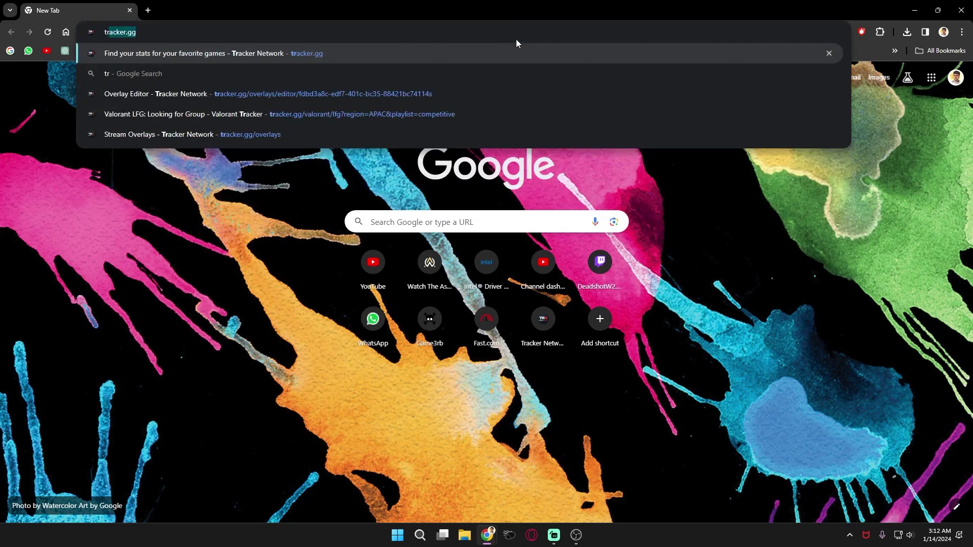
key(Return)
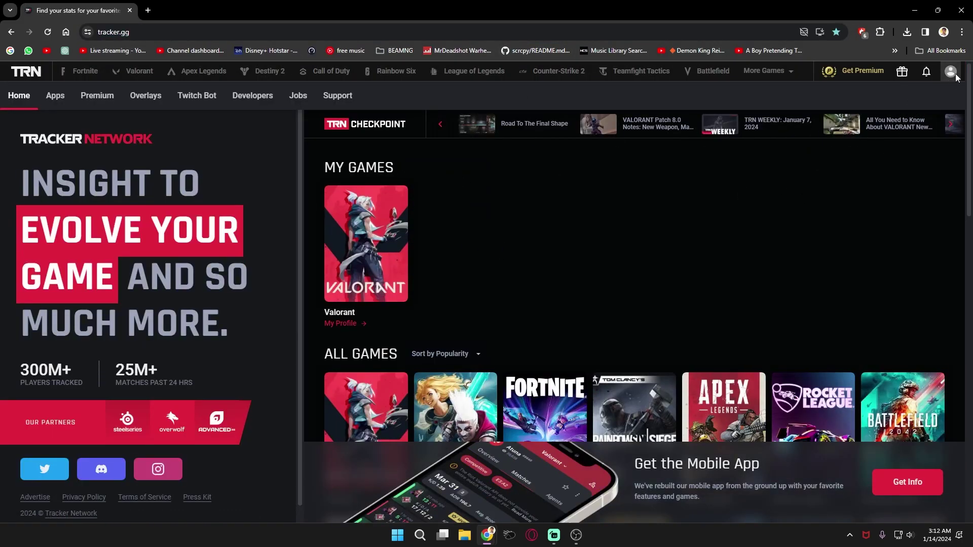
click(949, 71)
click(686, 198)
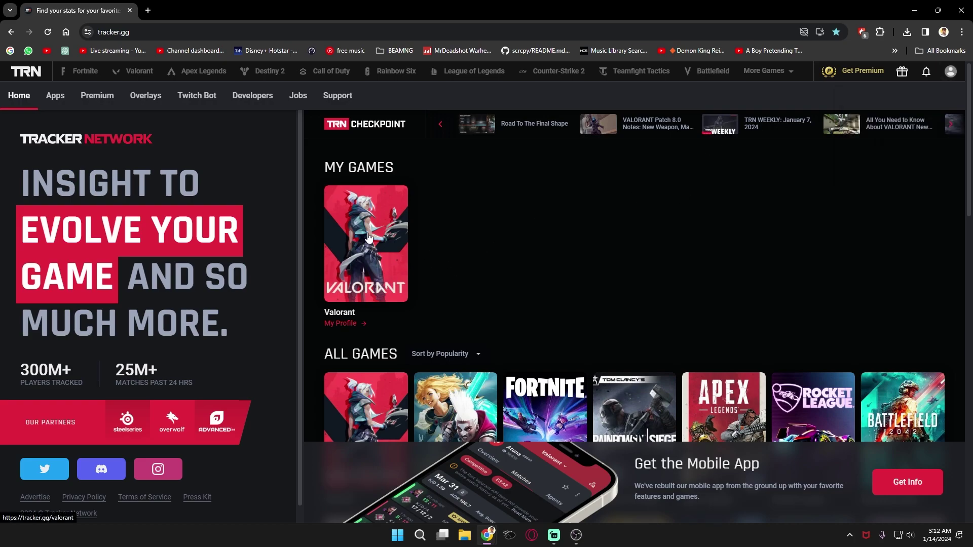
click(373, 256)
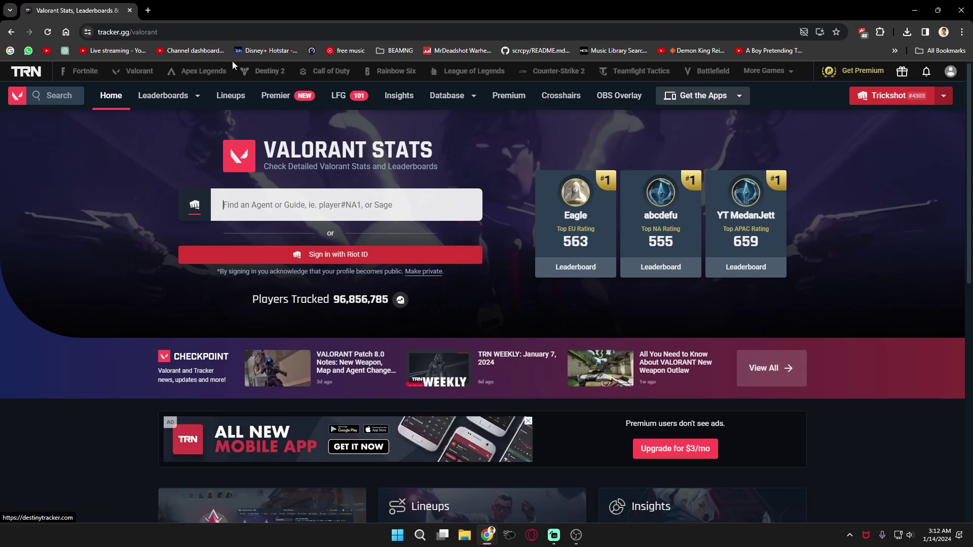
click(619, 97)
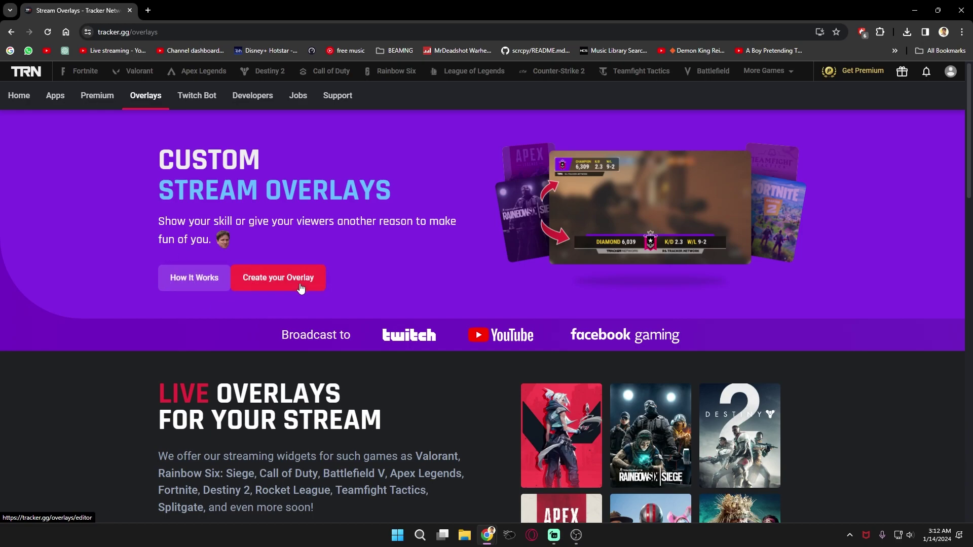
Step: Create a new Valorant overlay and link the second recent player's profile instead of the first
click(259, 279)
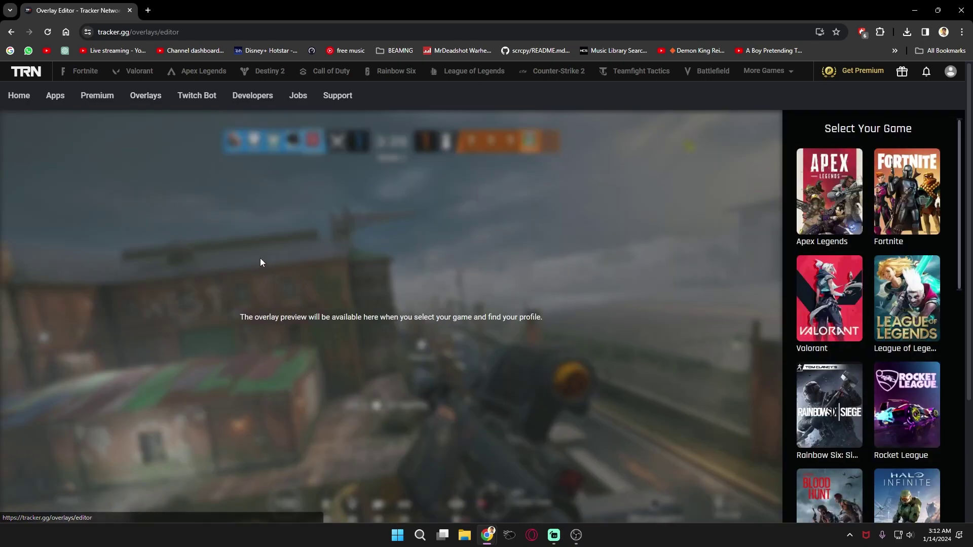
click(835, 304)
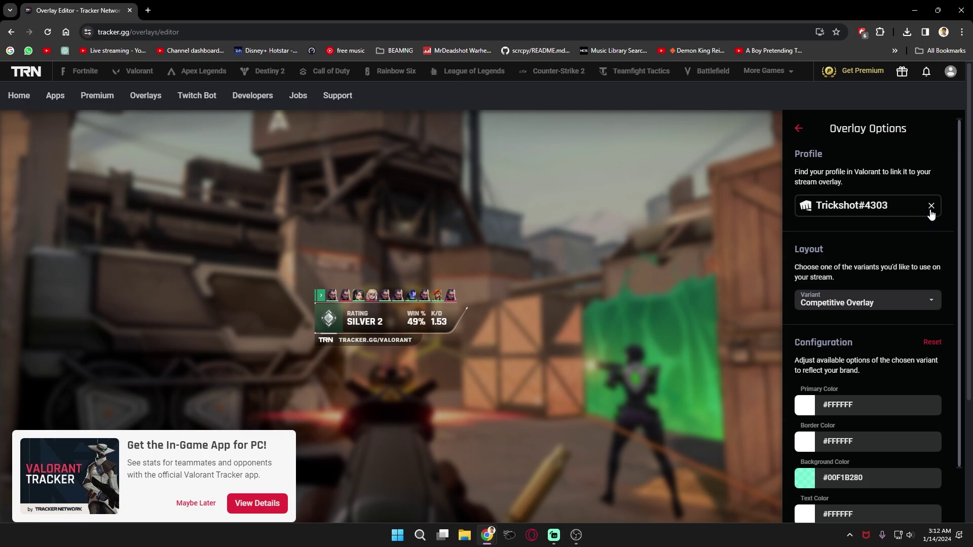
click(932, 206)
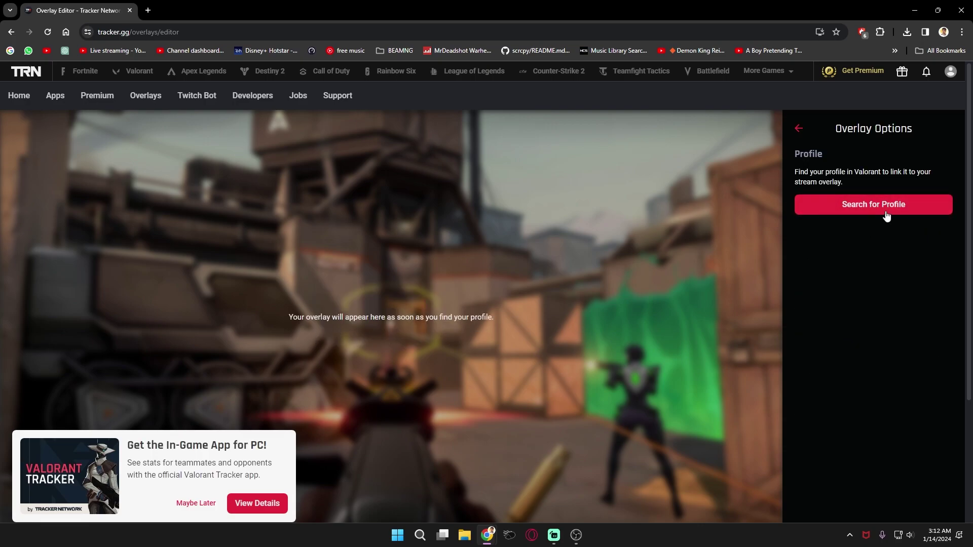
click(887, 204)
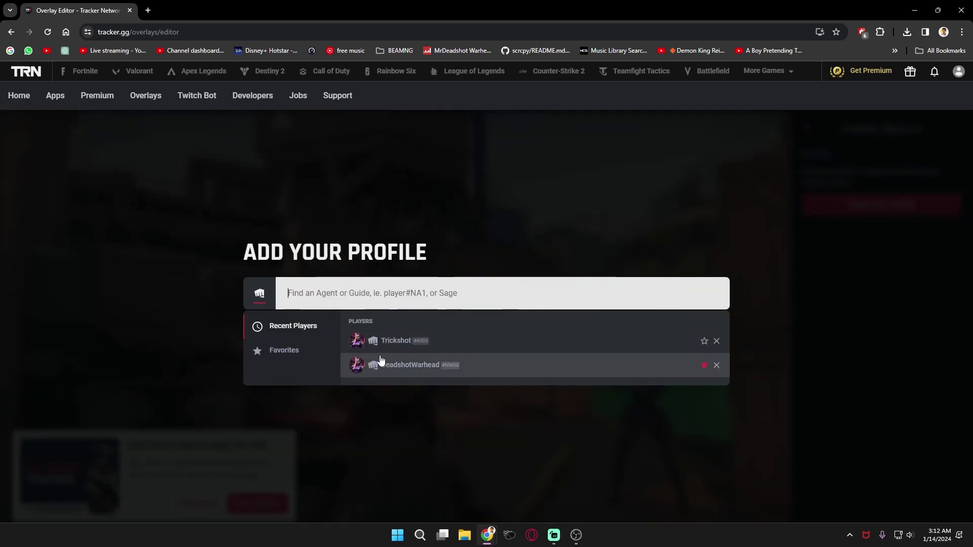
click(413, 366)
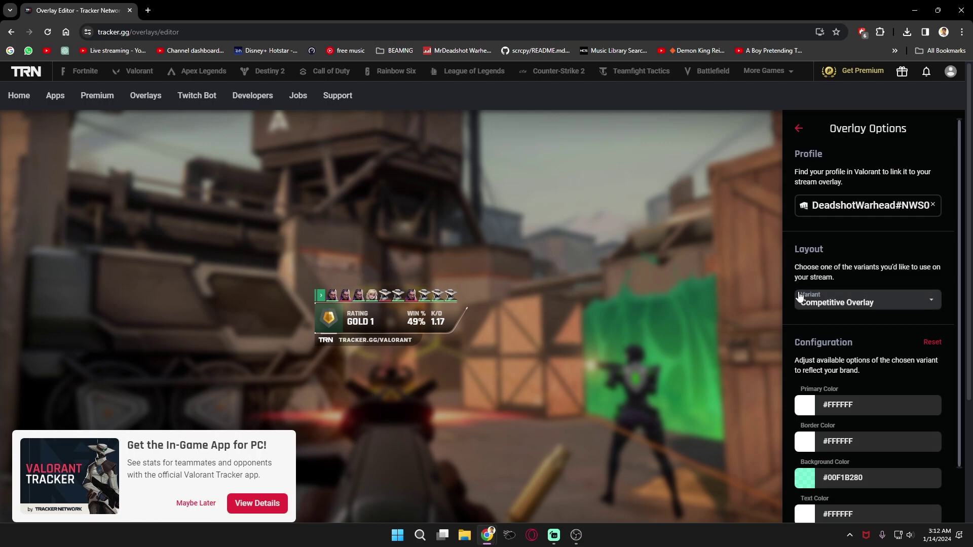
Step: Switch the layout to Flexible Overlay and add the Rating Icon stat
click(842, 304)
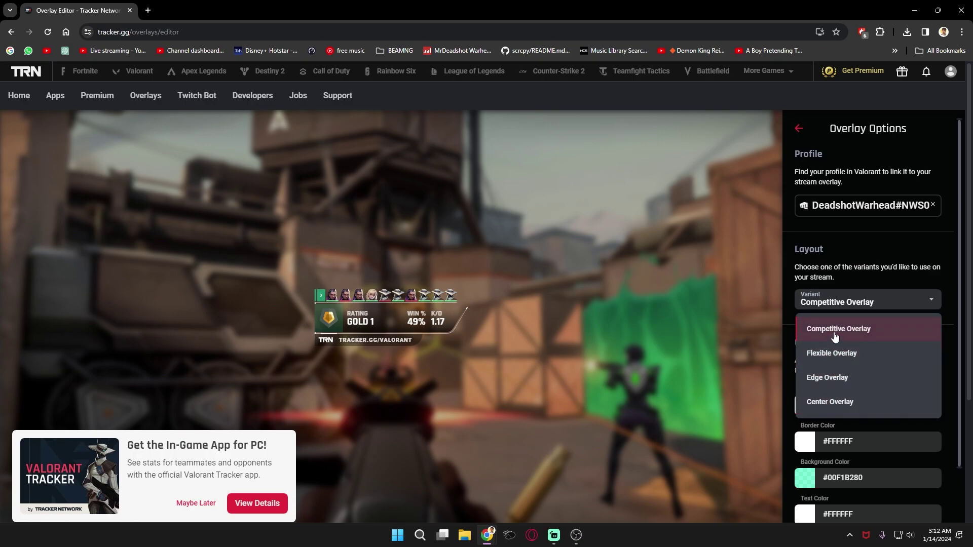
click(836, 356)
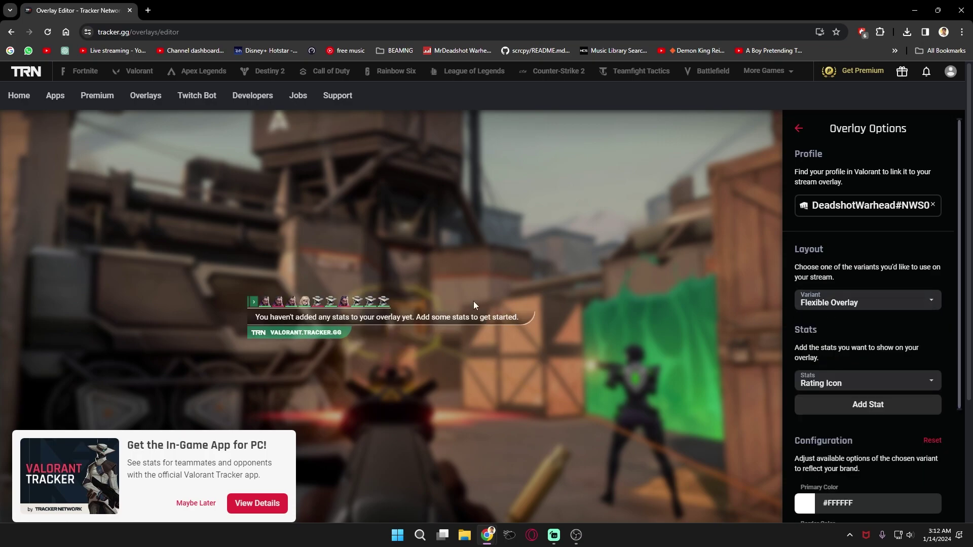
scroll(822, 318, down, 2)
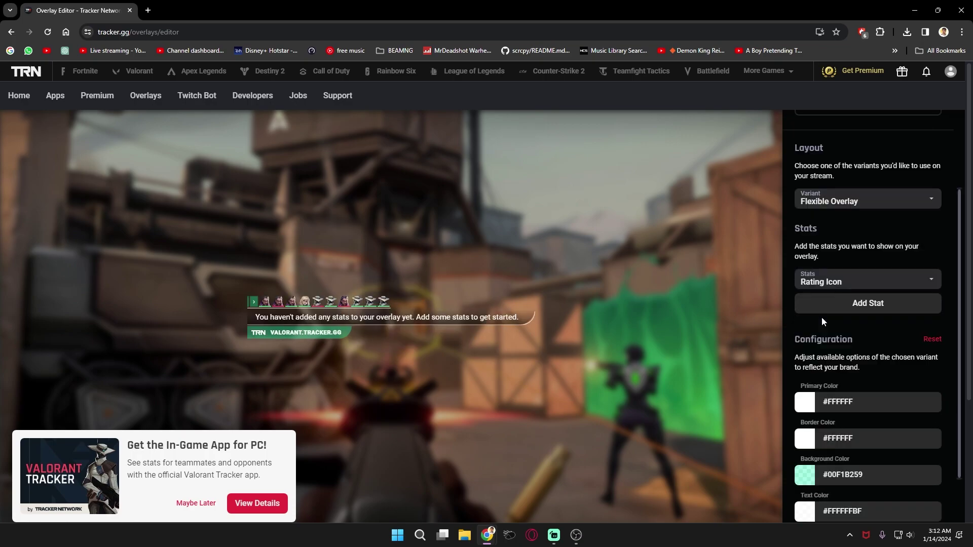
click(865, 309)
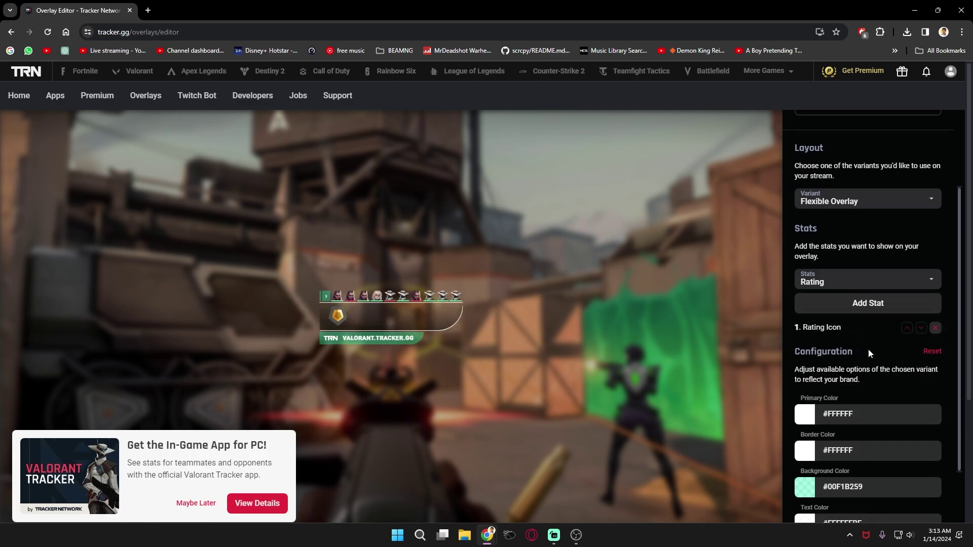
Step: Add Time Played to the overlay's stats
click(854, 287)
scroll(852, 378, down, 7)
scroll(853, 395, up, 5)
scroll(845, 319, down, 10)
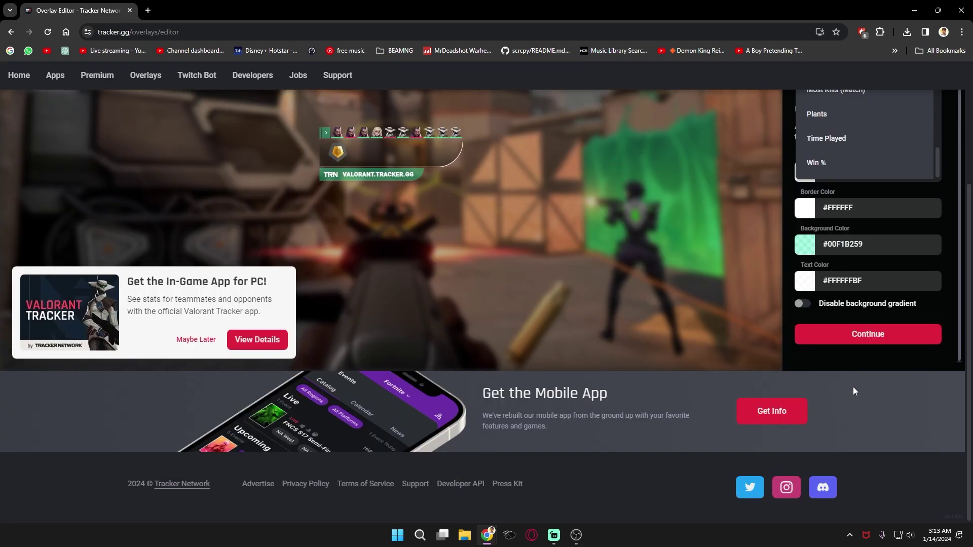
scroll(646, 265, up, 3)
scroll(762, 290, down, 3)
scroll(783, 292, up, 3)
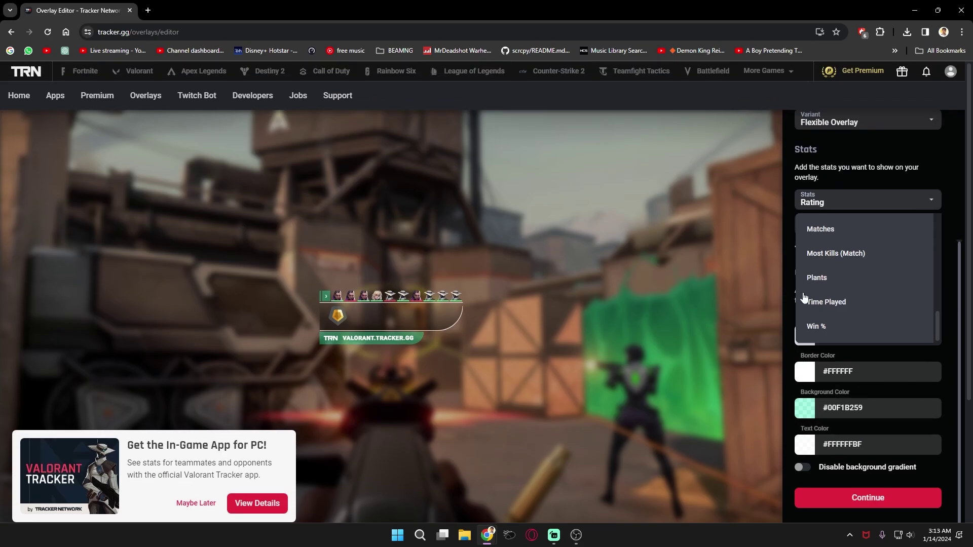
click(848, 307)
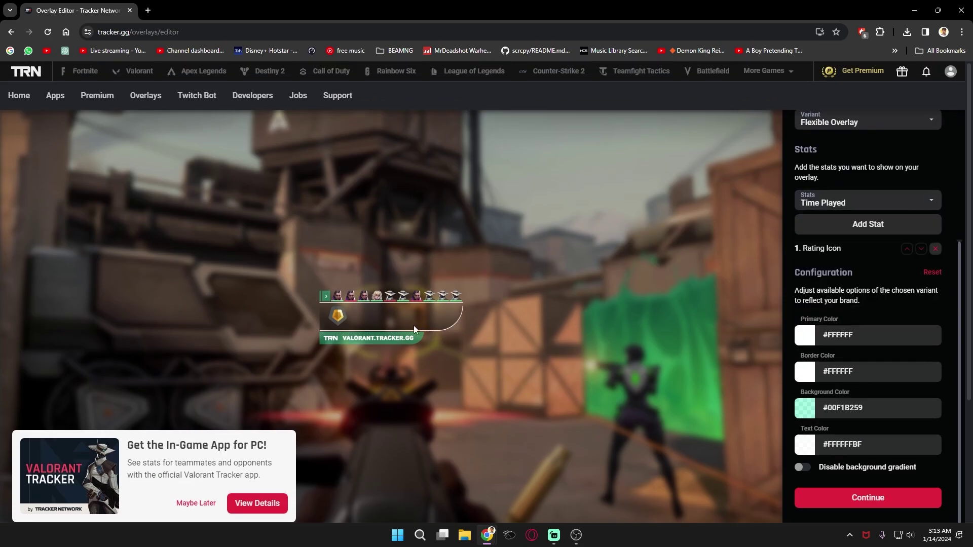
click(834, 228)
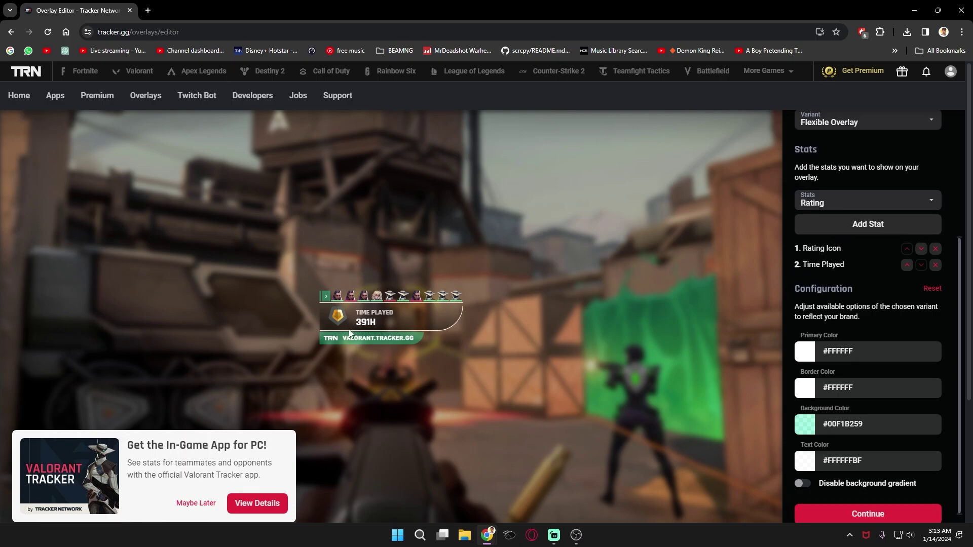
Step: Add Win % and Matches to the overlay's stats
click(847, 206)
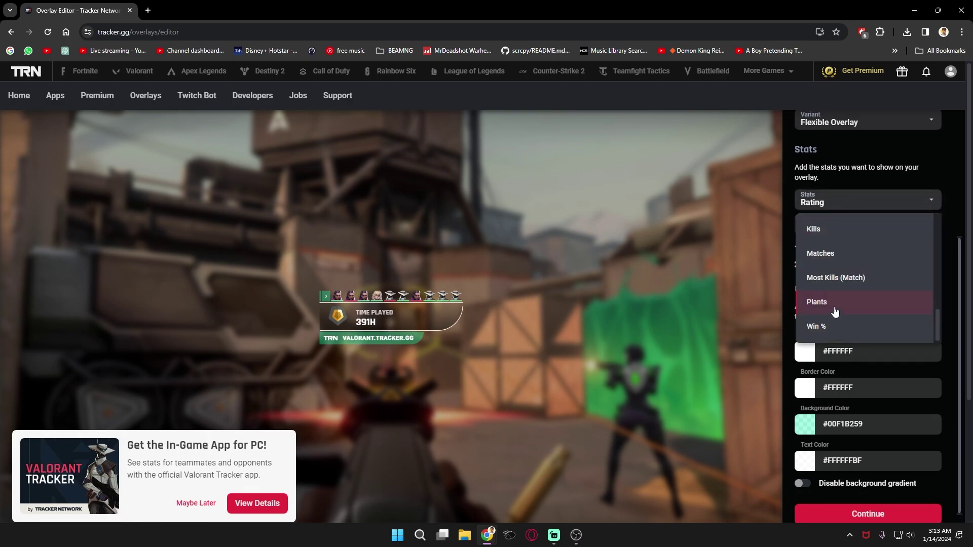
click(820, 327)
click(820, 226)
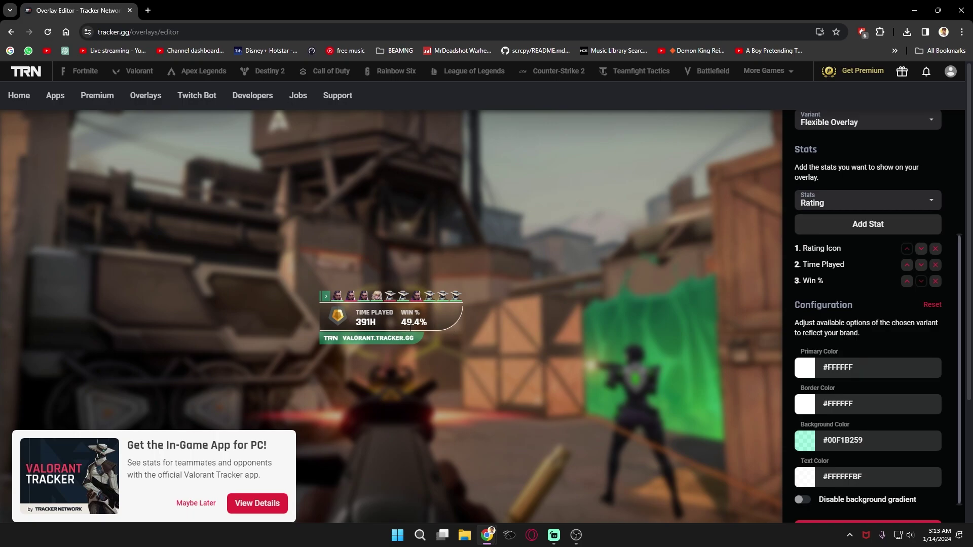
click(854, 203)
click(847, 284)
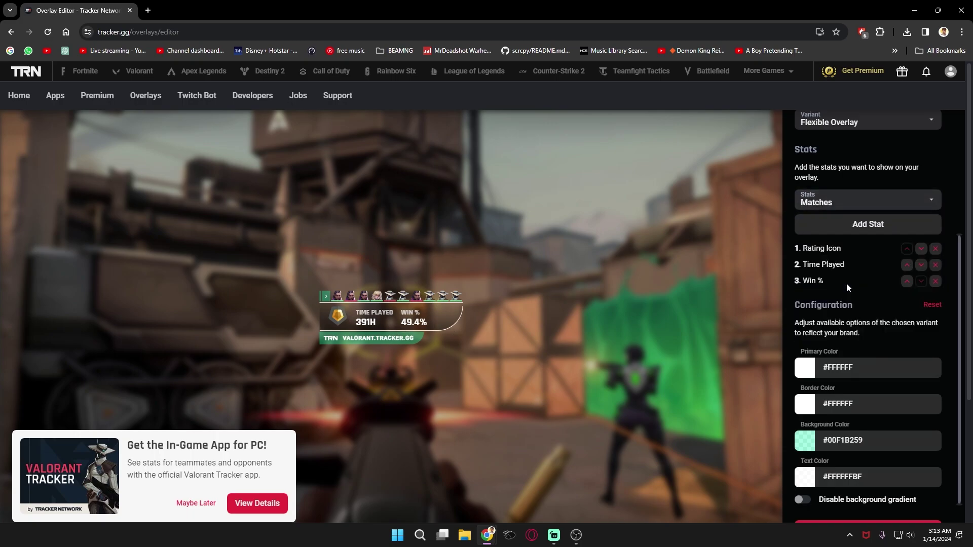
click(844, 225)
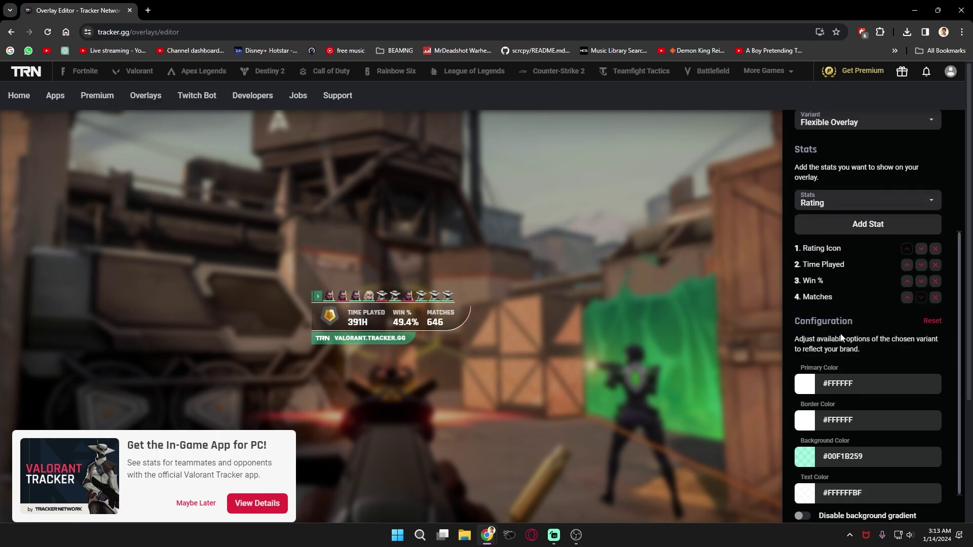
Step: Move Win % ahead of Time Played and replace Rating Icon with Rating Icon (Peak)
click(907, 282)
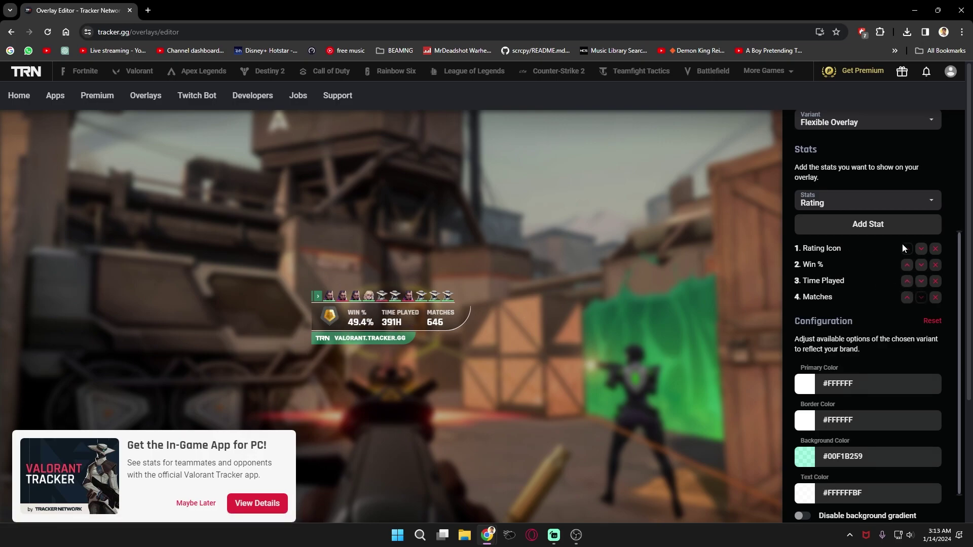
click(936, 250)
click(867, 205)
scroll(858, 294, up, 5)
scroll(857, 287, up, 2)
click(852, 277)
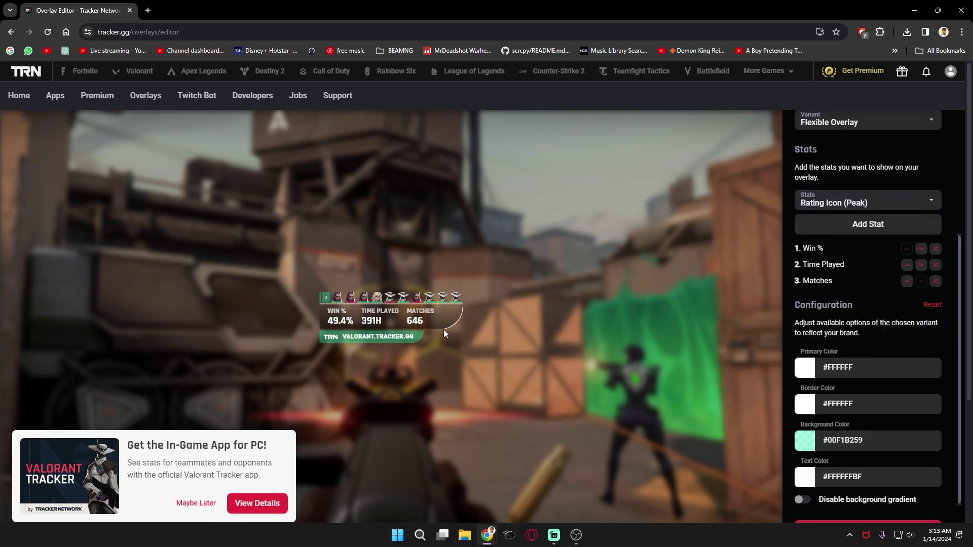
click(843, 226)
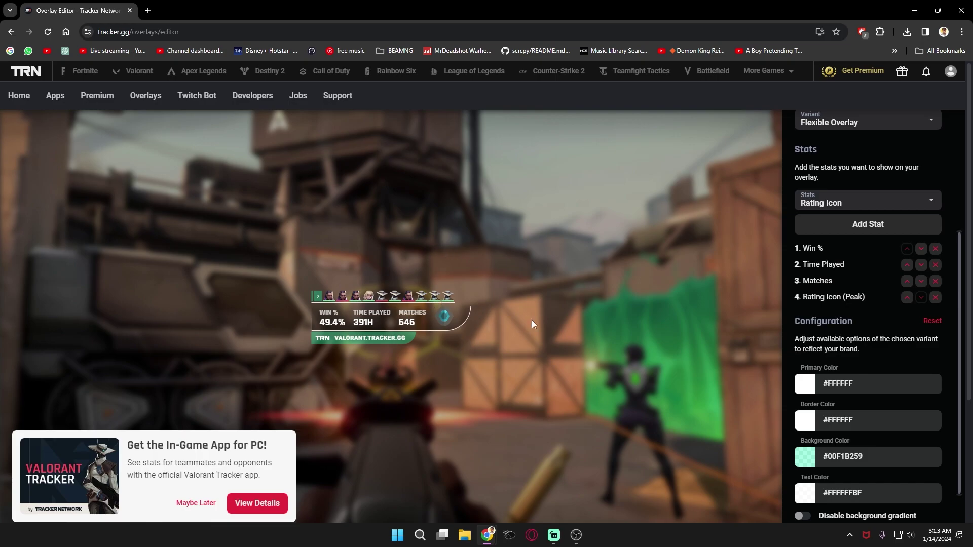
Step: Try blue then white for the primary colour, and test a dark red border colour
scroll(847, 361, down, 3)
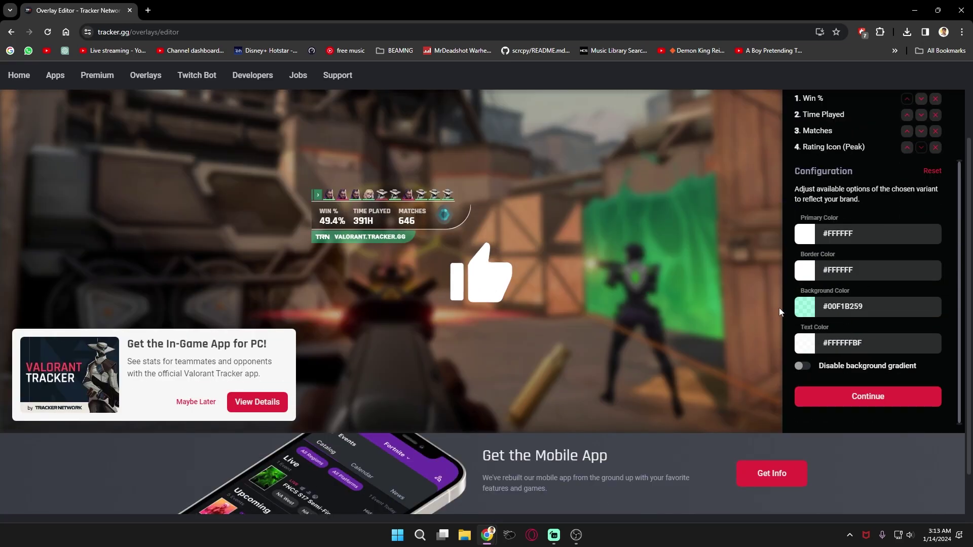
click(809, 237)
scroll(758, 269, up, 2)
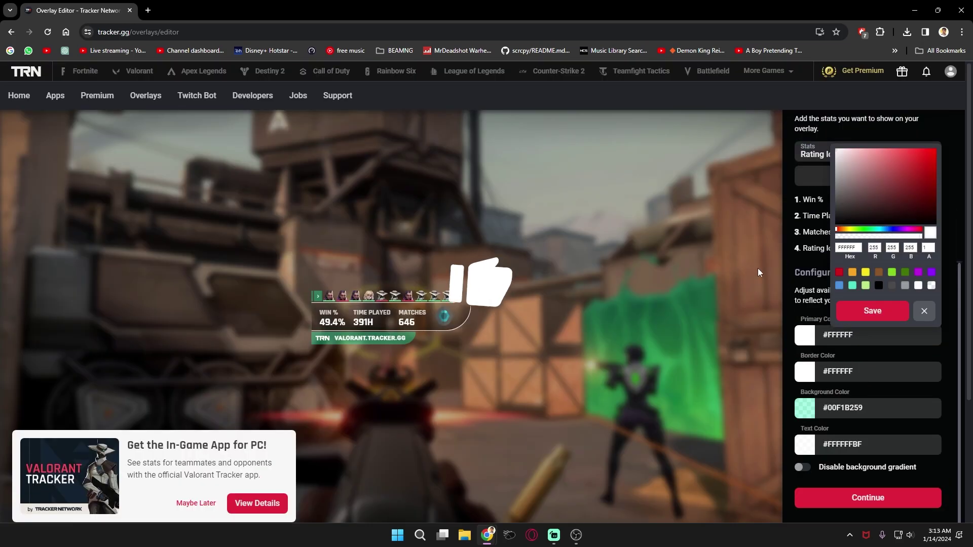
click(840, 285)
drag(882, 208, 719, 124)
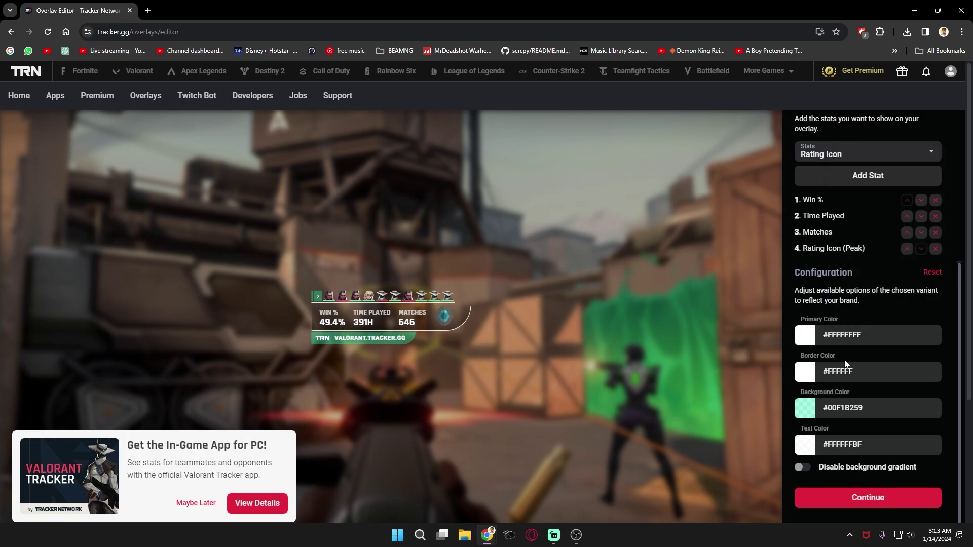
click(809, 378)
mouse_move(842, 190)
mouse_down()
mouse_move(759, 213)
mouse_move(877, 224)
mouse_move(917, 241)
mouse_move(912, 212)
mouse_move(822, 194)
mouse_move(798, 165)
mouse_move(669, 247)
mouse_up()
click(805, 371)
Step: Set the background colour to translucent red #FF000059, leaving the text colour unchanged
click(811, 417)
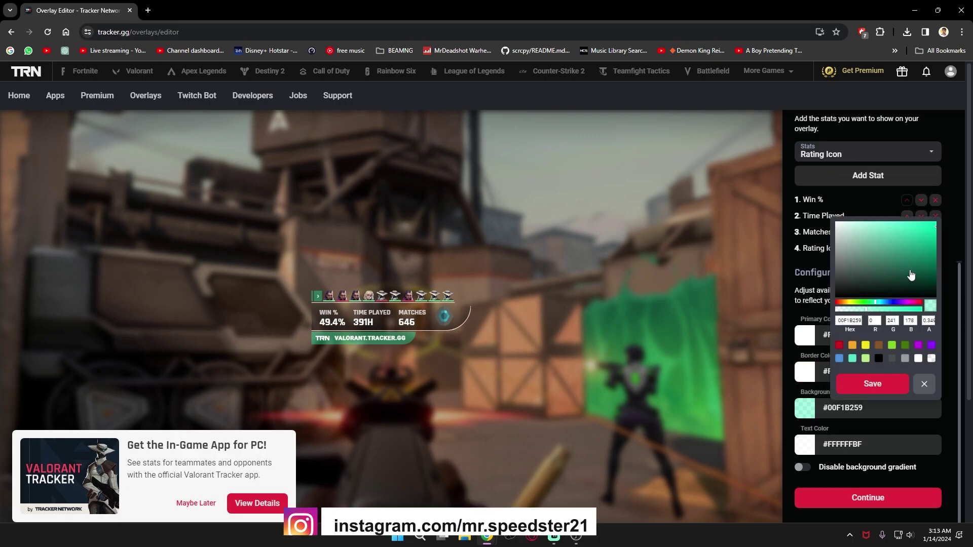
drag(888, 257, 767, 175)
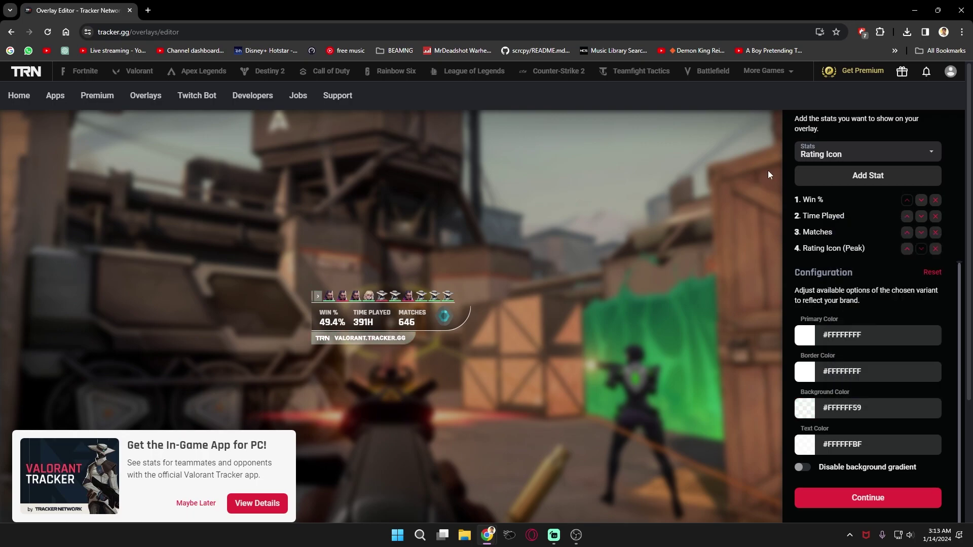
click(800, 413)
drag(879, 275, 957, 185)
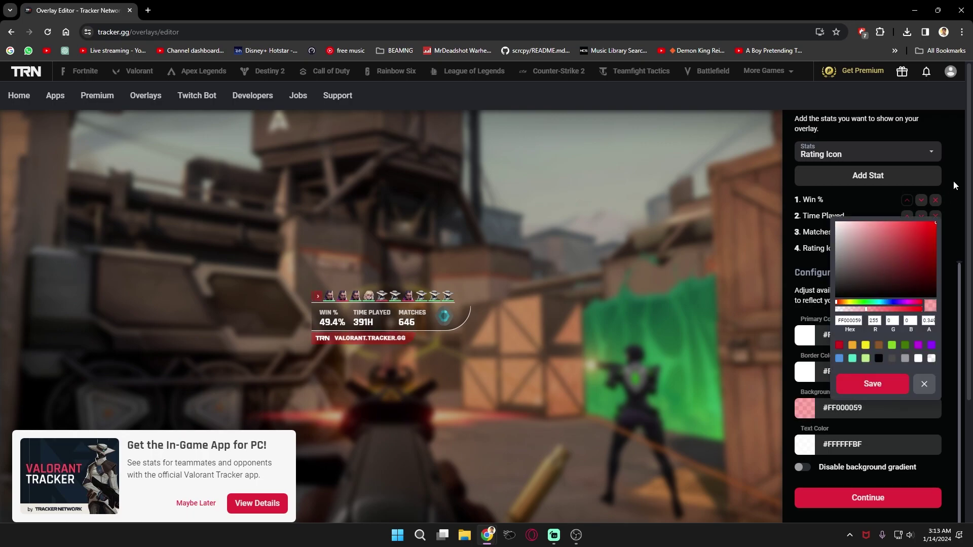
click(805, 410)
click(891, 378)
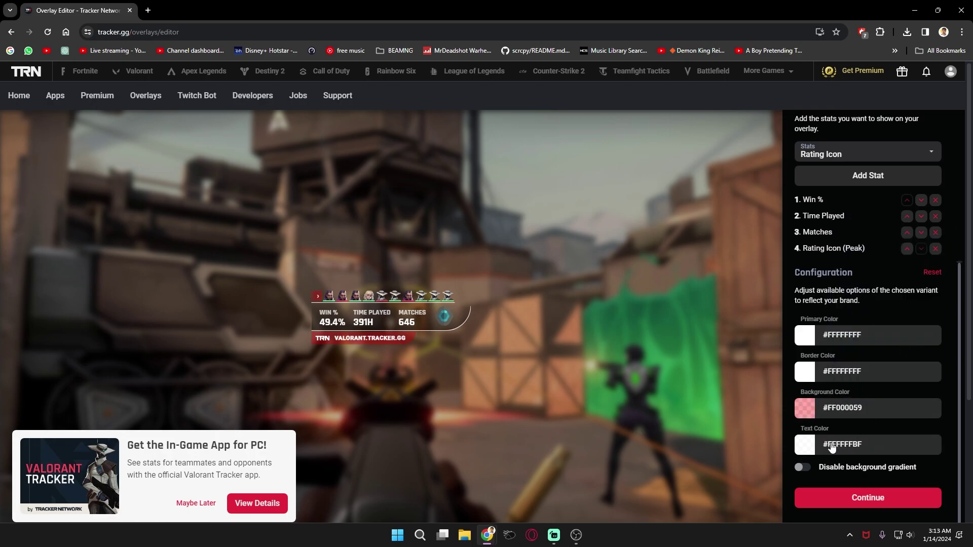
click(805, 446)
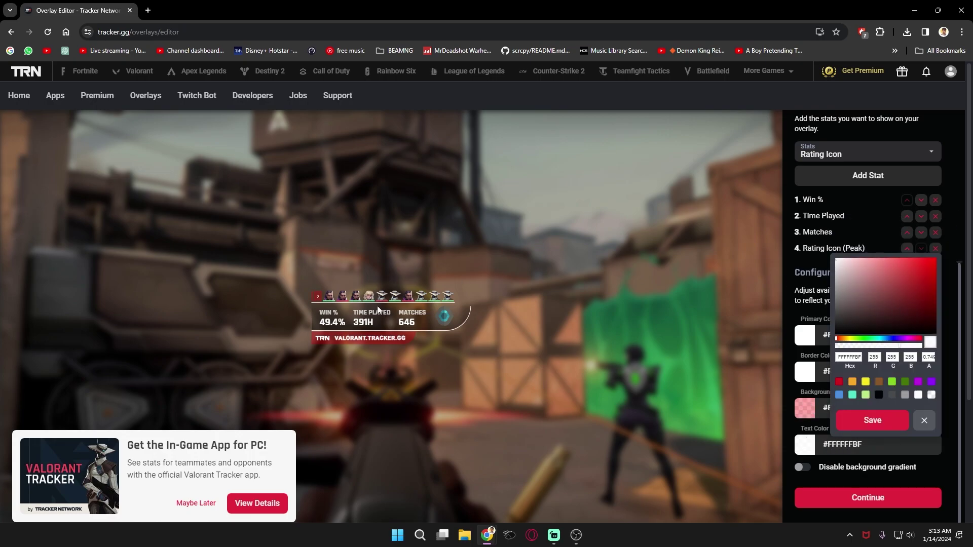
click(782, 201)
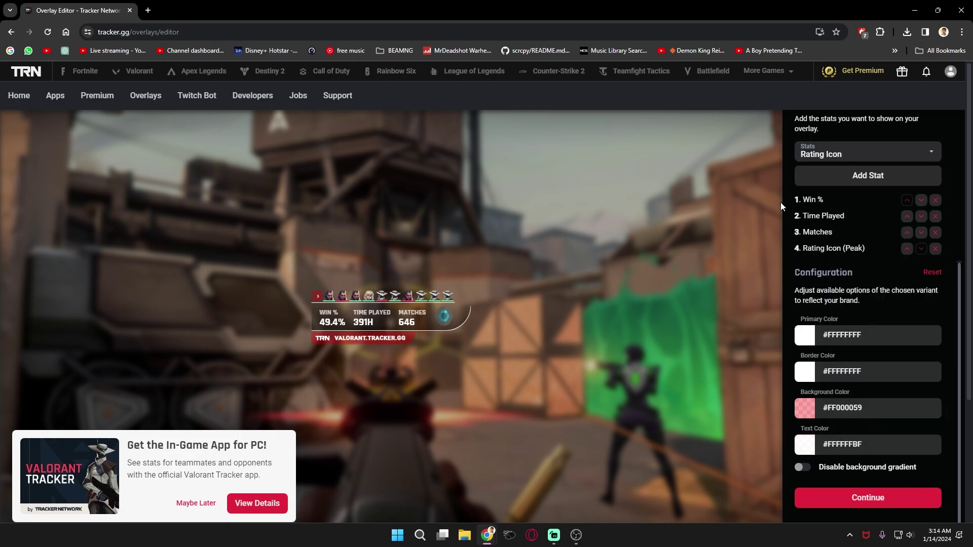
scroll(867, 495, down, 3)
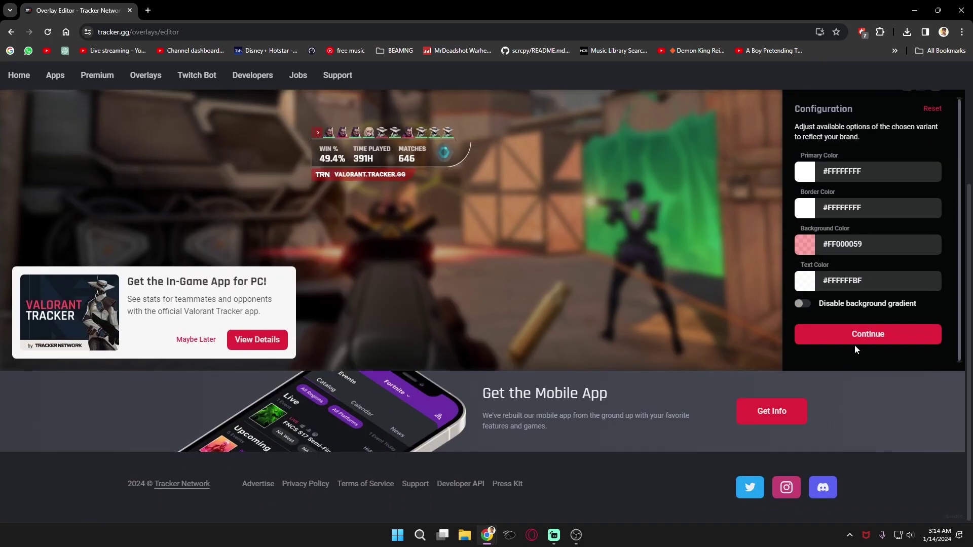
Step: Disable the overlay's background gradient and proceed to the link page
click(803, 305)
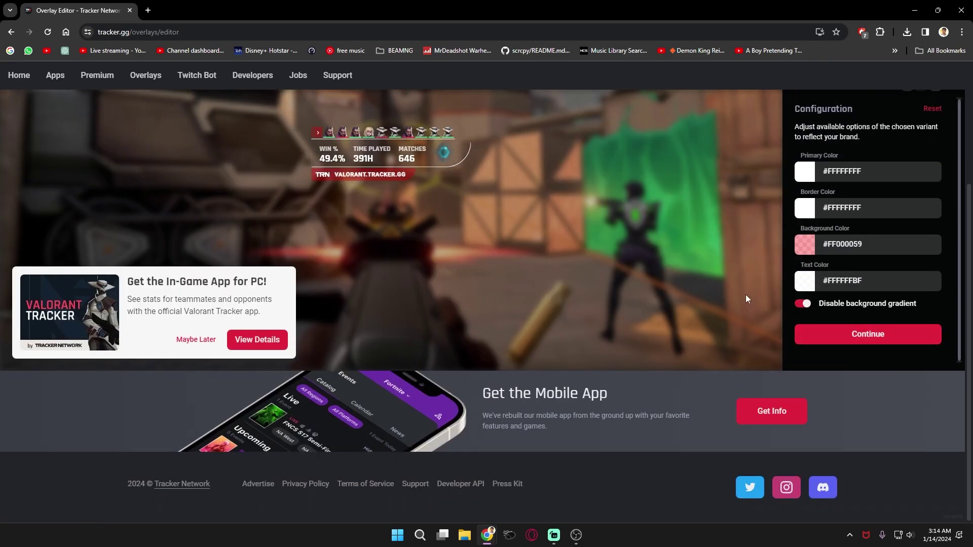
click(803, 304)
click(804, 304)
click(868, 334)
Step: Generate the streaming and editor URLs, copy the Streaming Software URL, and save the overlay
scroll(821, 315, up, 3)
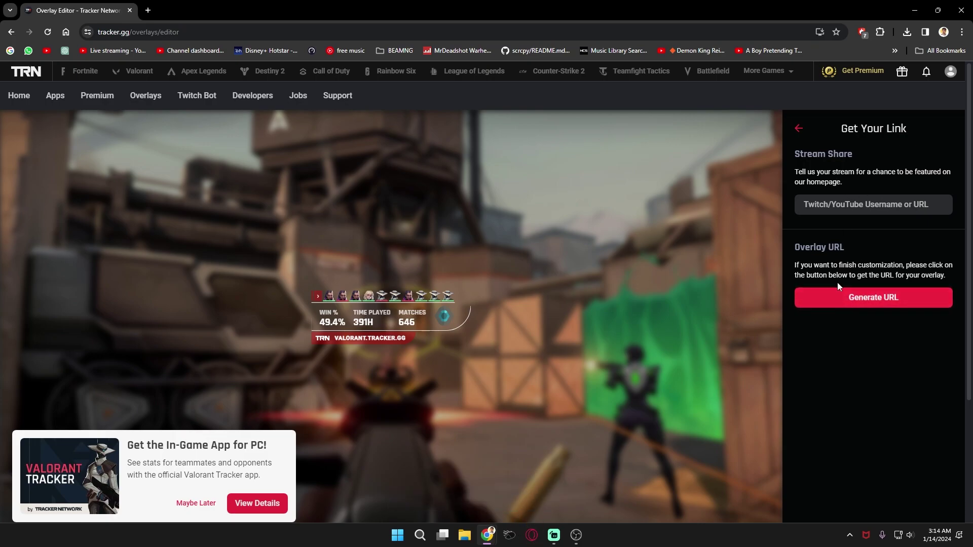
click(864, 299)
drag(806, 247, 909, 247)
click(910, 248)
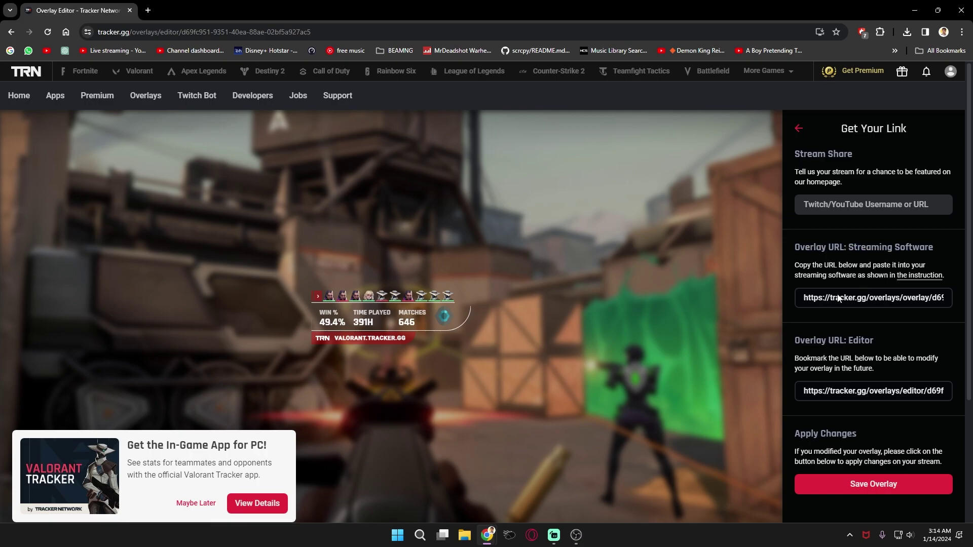
click(875, 299)
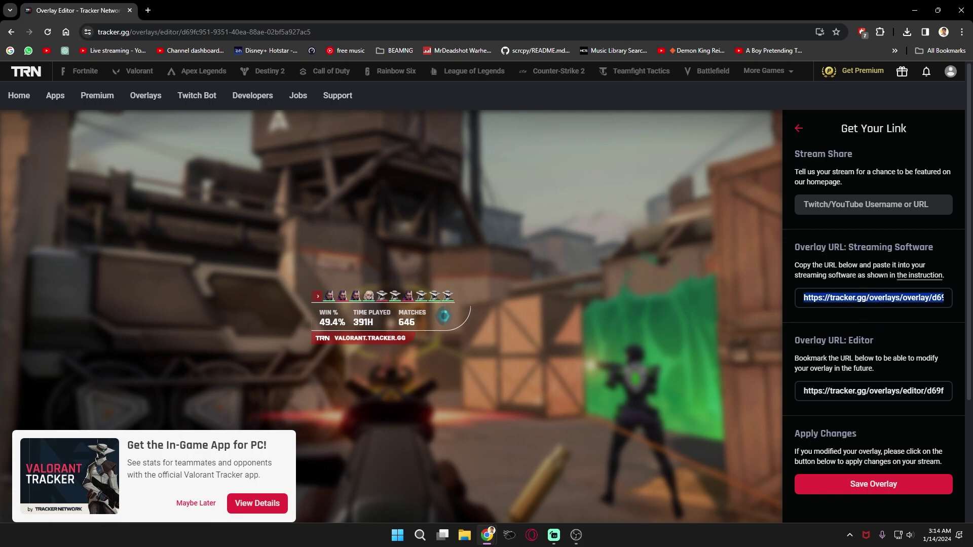
click(875, 488)
Step: In OBS, add a browser source named 'rank' using the pasted tracker.gg overlay URL
click(576, 535)
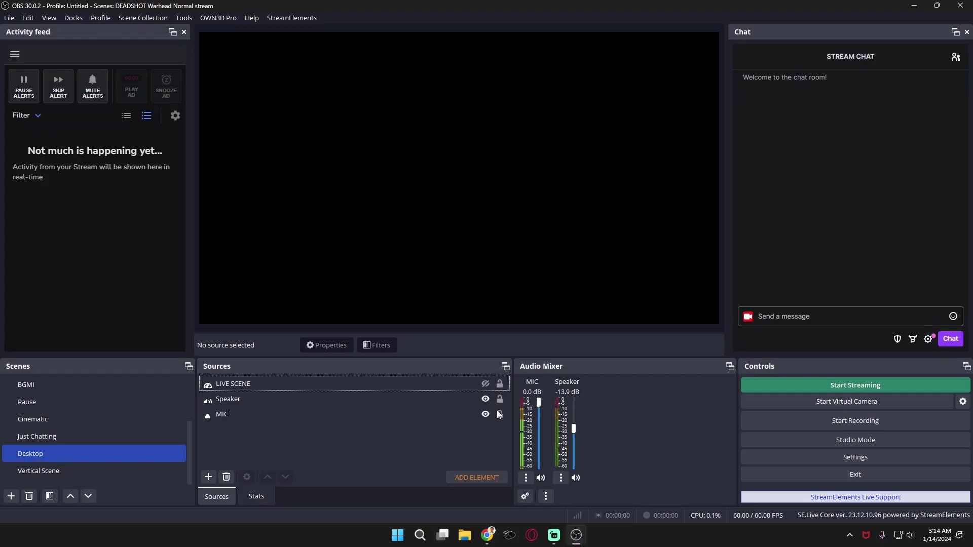
click(213, 480)
click(260, 222)
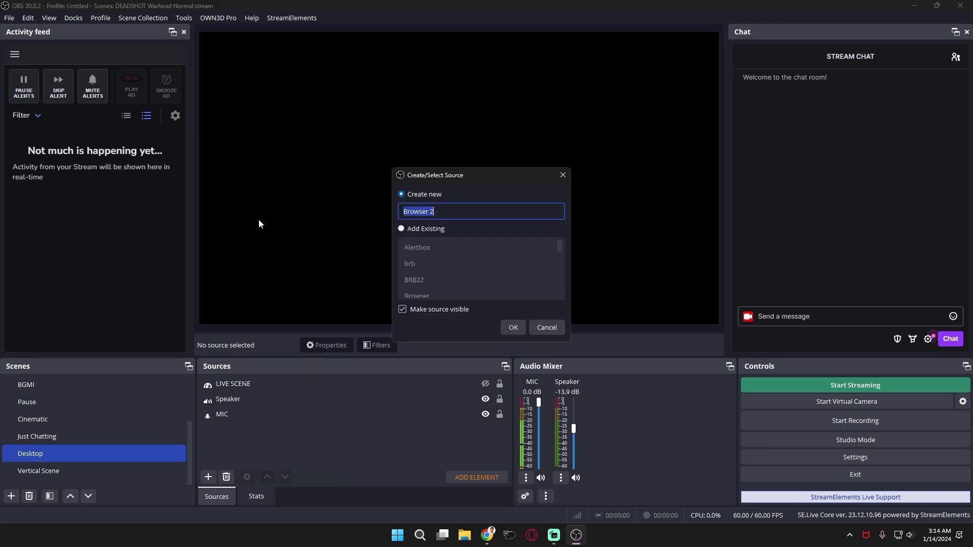
text(rank)
key(Return)
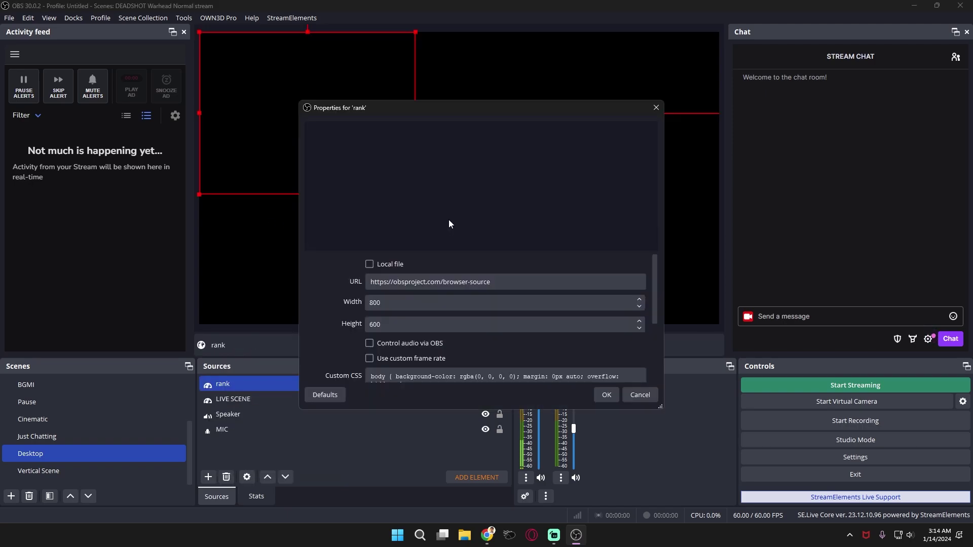
click(530, 284)
key(ctrl+a)
text(https://tracker.gg/overlays/overlay/d69fc951-9351-40ea-88ae-02bf5a927ac5)
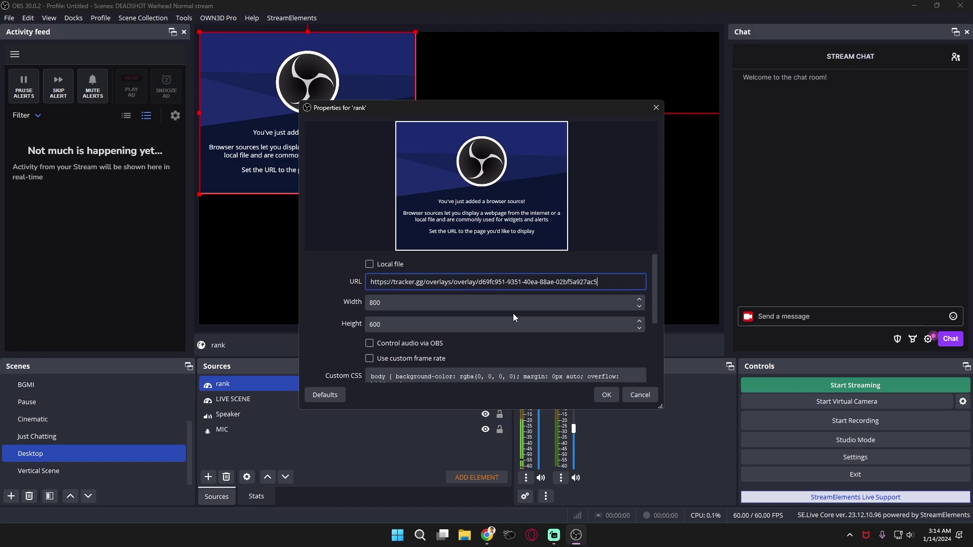
click(607, 395)
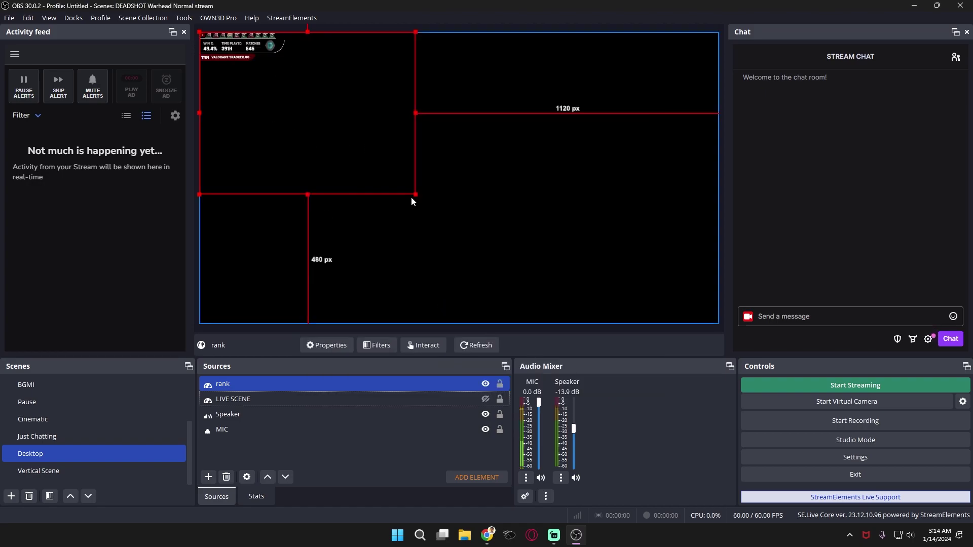
Step: Set the rank source to 1920x1080 and fit it to the canvas
drag(414, 194, 463, 230)
double_click(222, 384)
key(Tab)
key(Tab)
text(1)
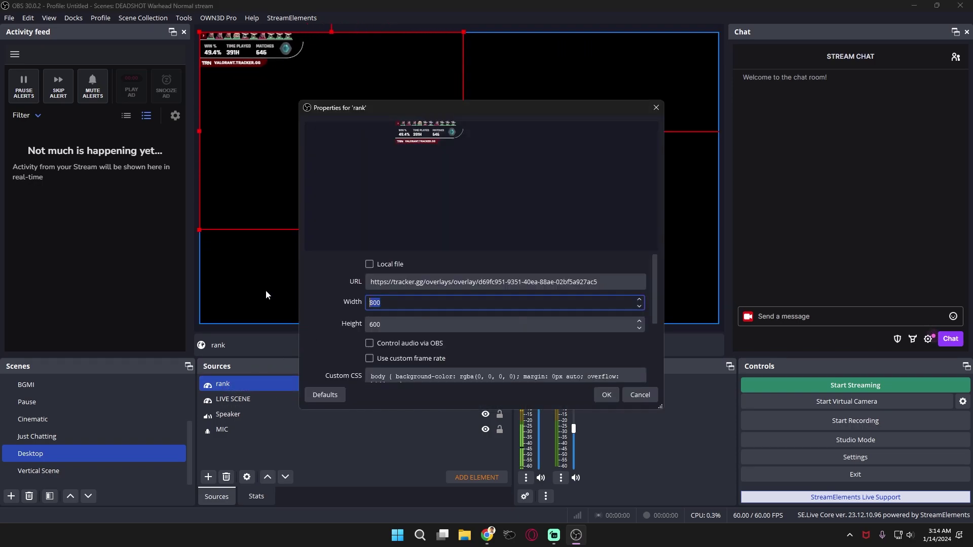
text(920)
key(Tab)
text(1080)
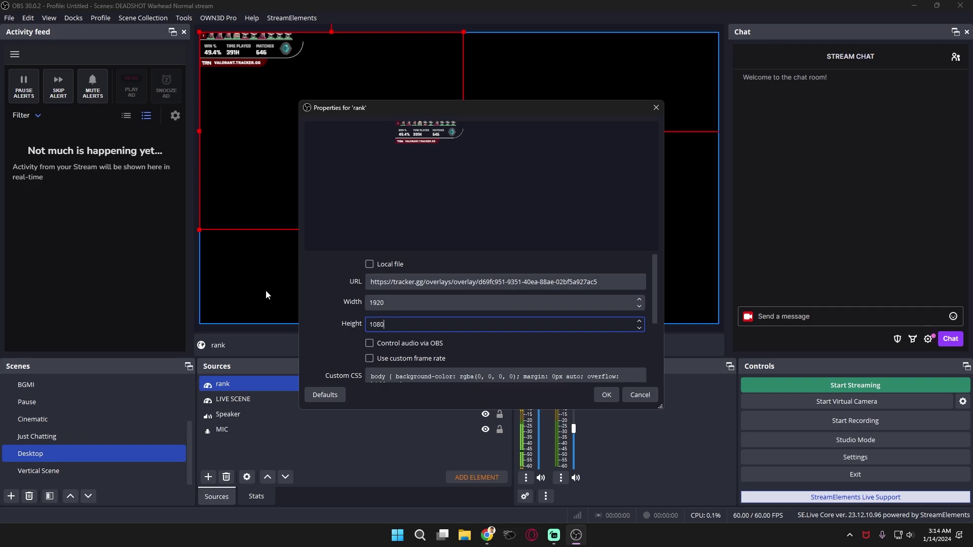
key(Return)
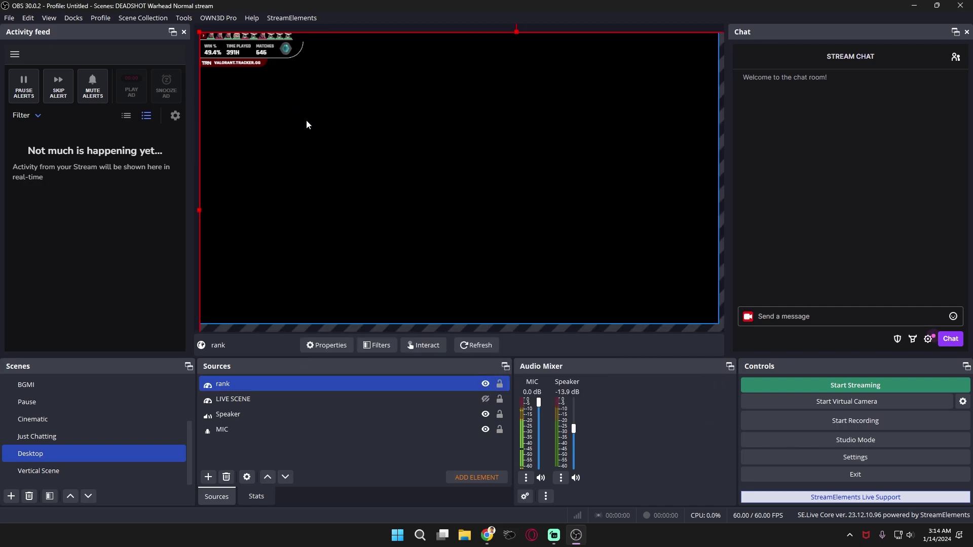
key(ctrl+f)
drag(719, 321, 963, 470)
key(Down)
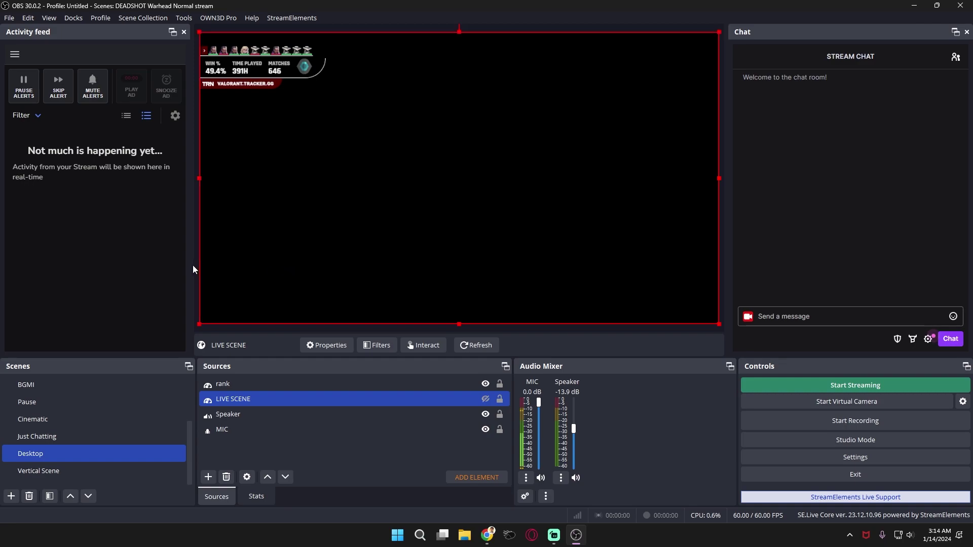
right_click(191, 281)
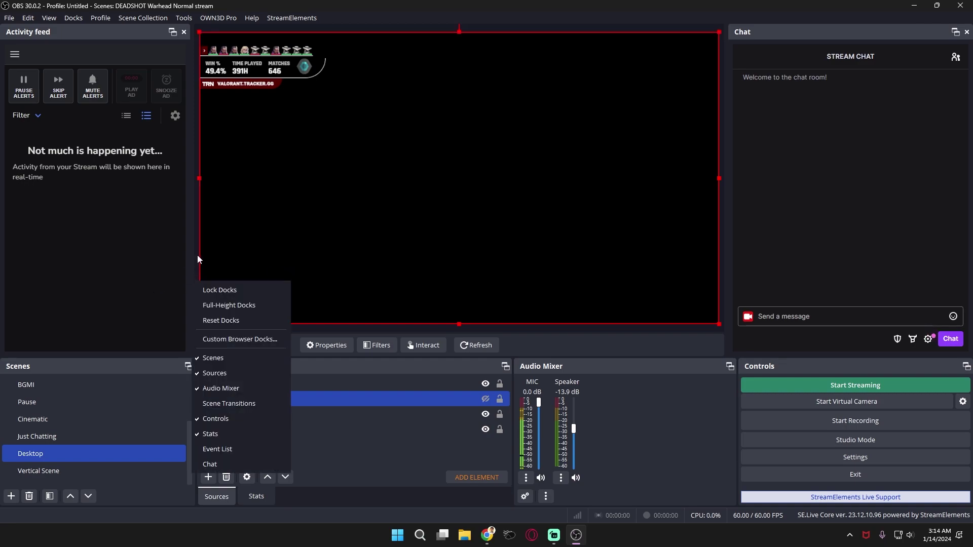
click(193, 208)
right_click(192, 212)
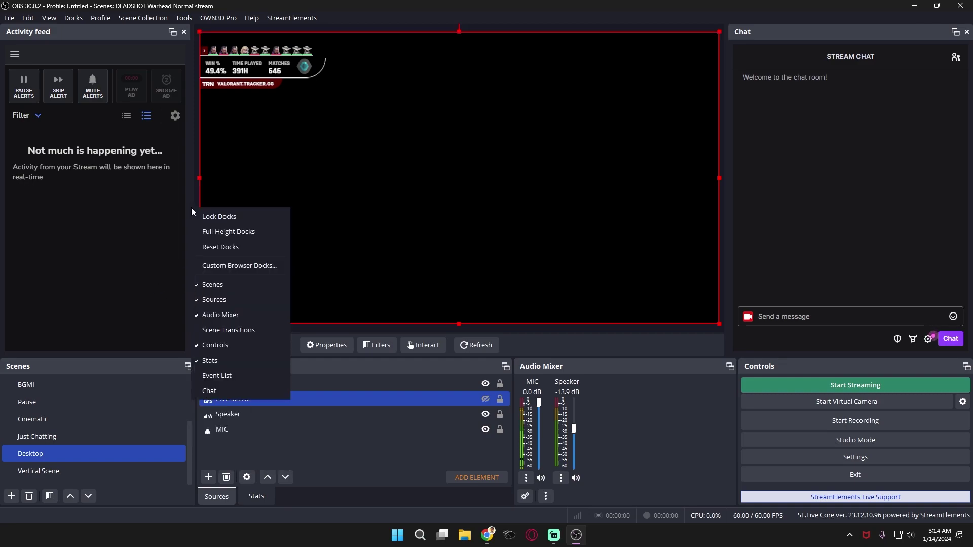
click(339, 8)
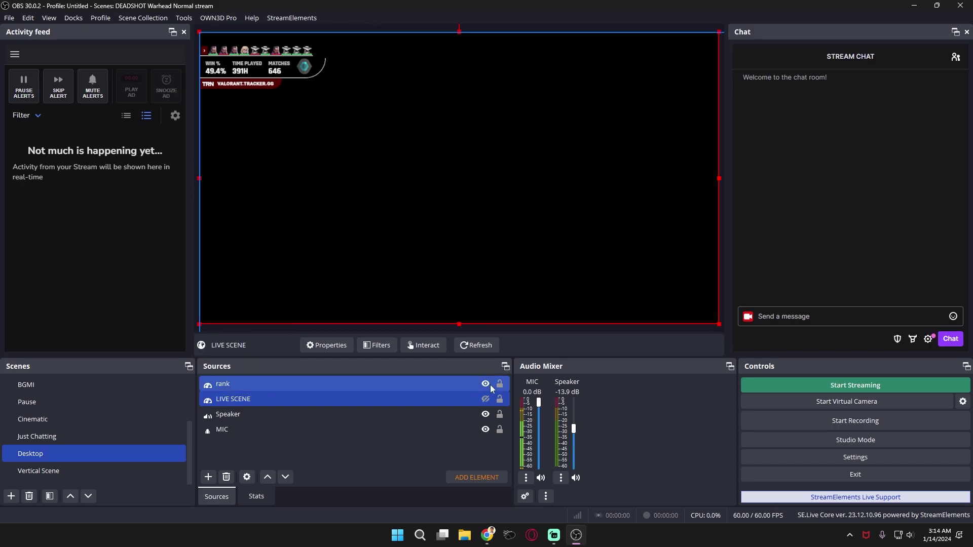
click(456, 385)
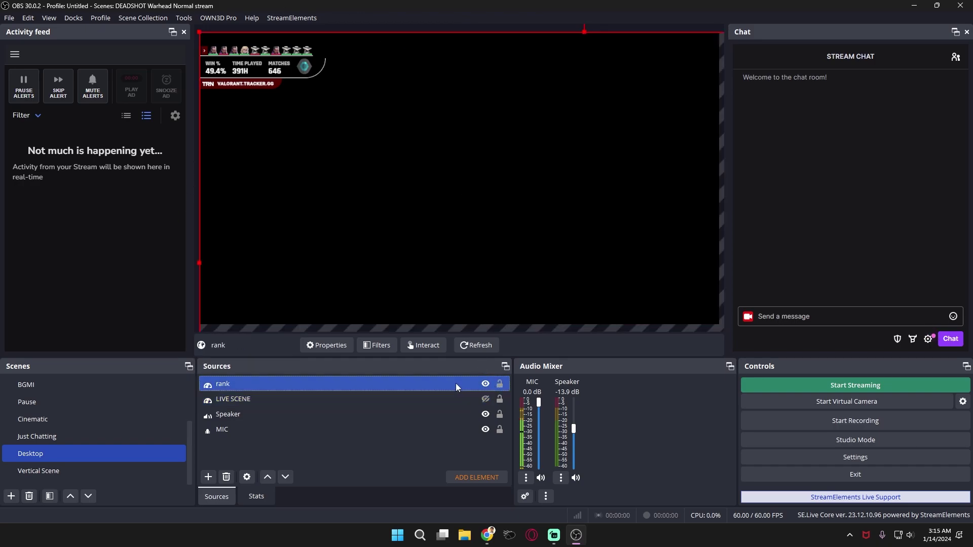
click(499, 385)
right_click(528, 109)
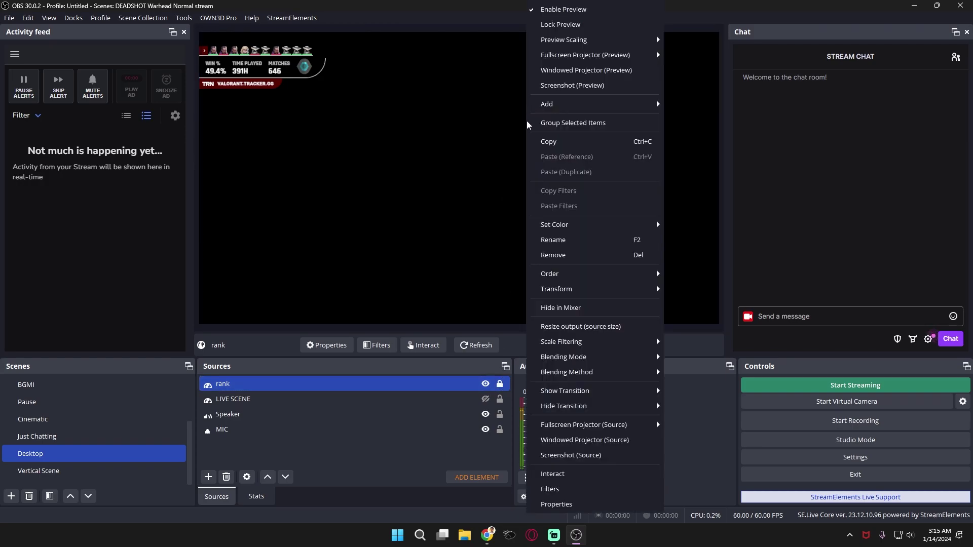
mouse_move(608, 55)
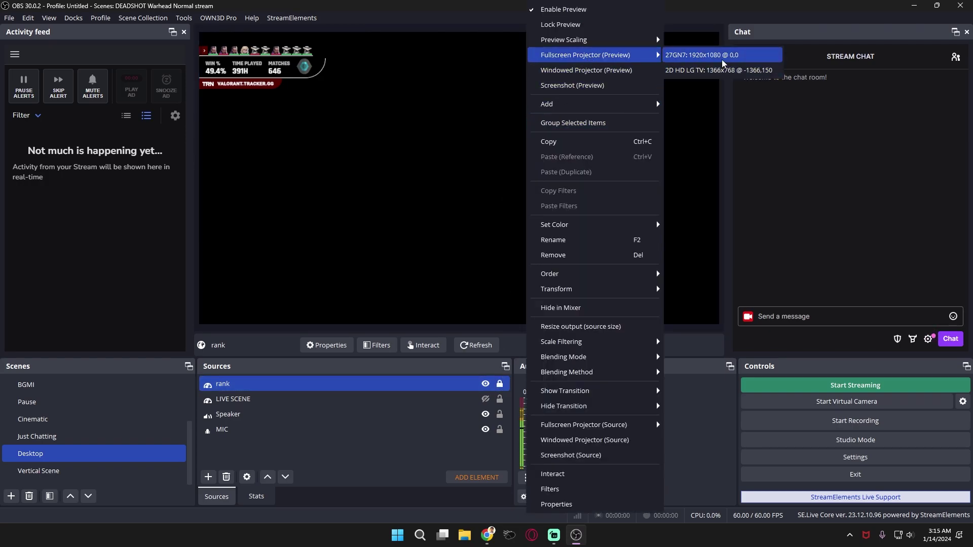
click(722, 57)
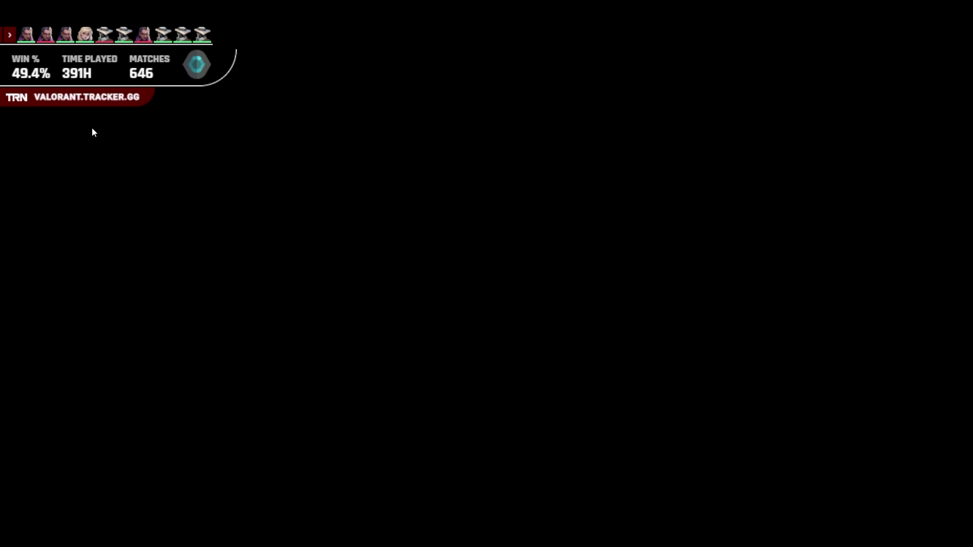
key(Escape)
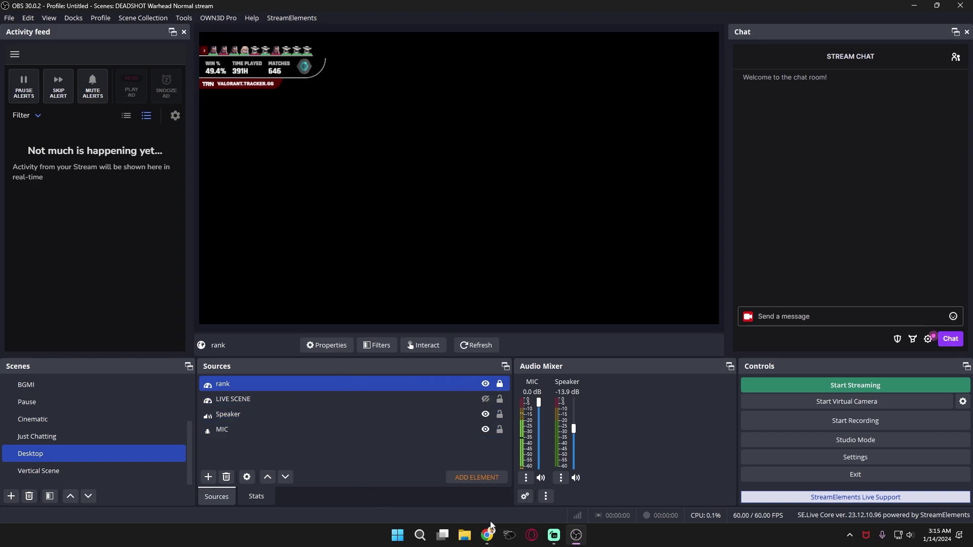
Step: Change the overlay layout to Edge Overlay, save it, and select its Streaming Software URL
mouse_move(487, 535)
click(558, 485)
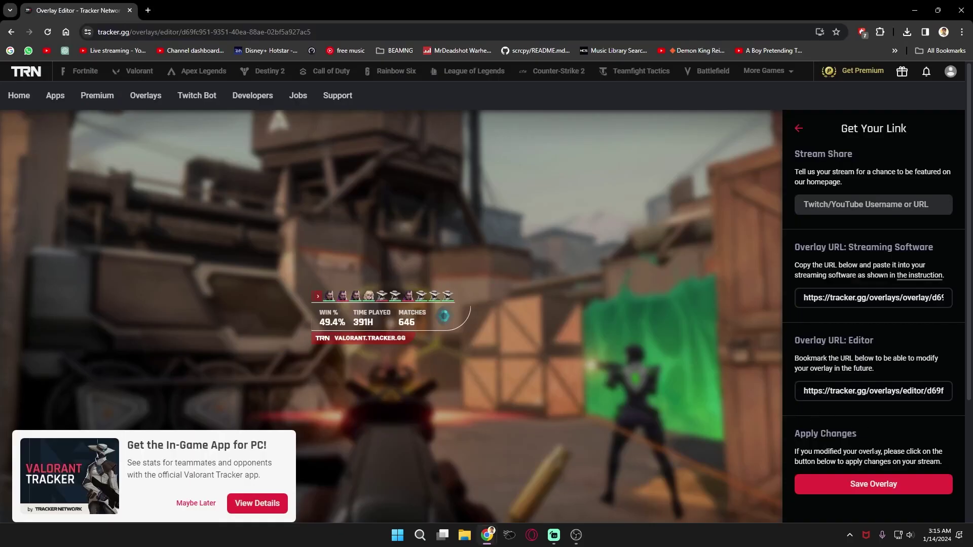
click(799, 128)
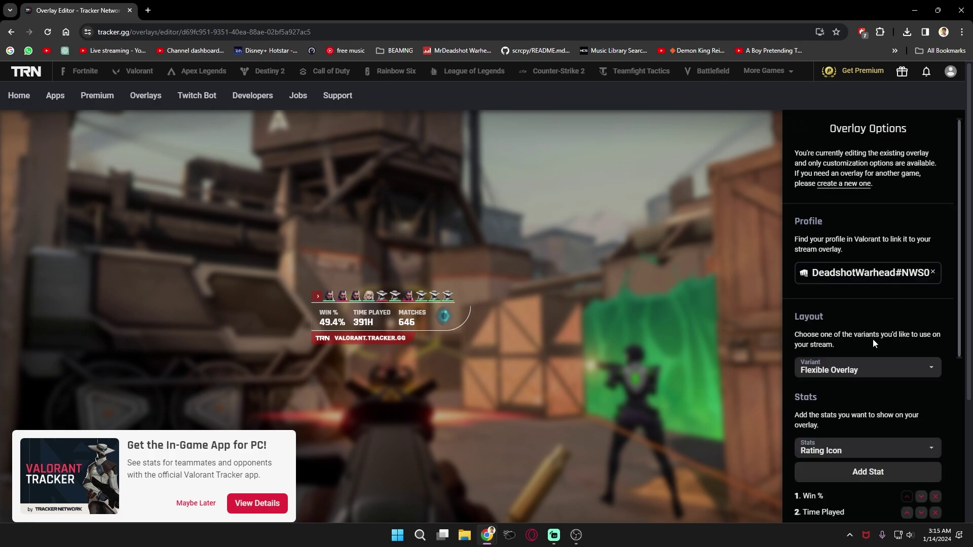
click(867, 372)
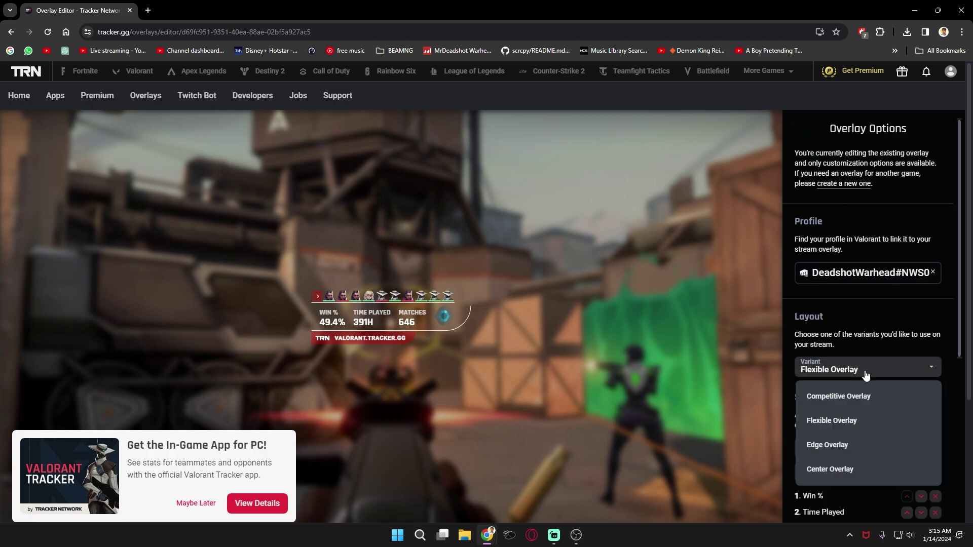
click(829, 446)
scroll(908, 380, down, 3)
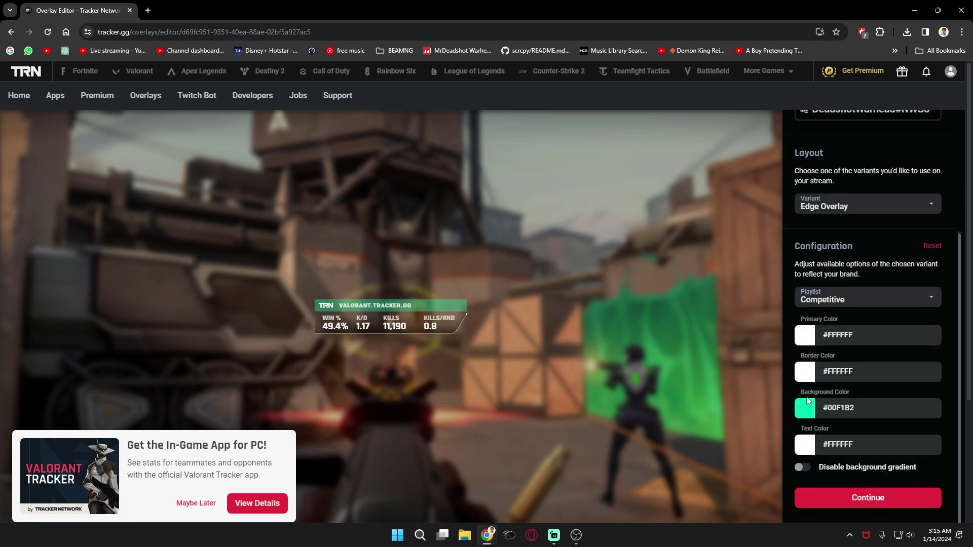
click(853, 494)
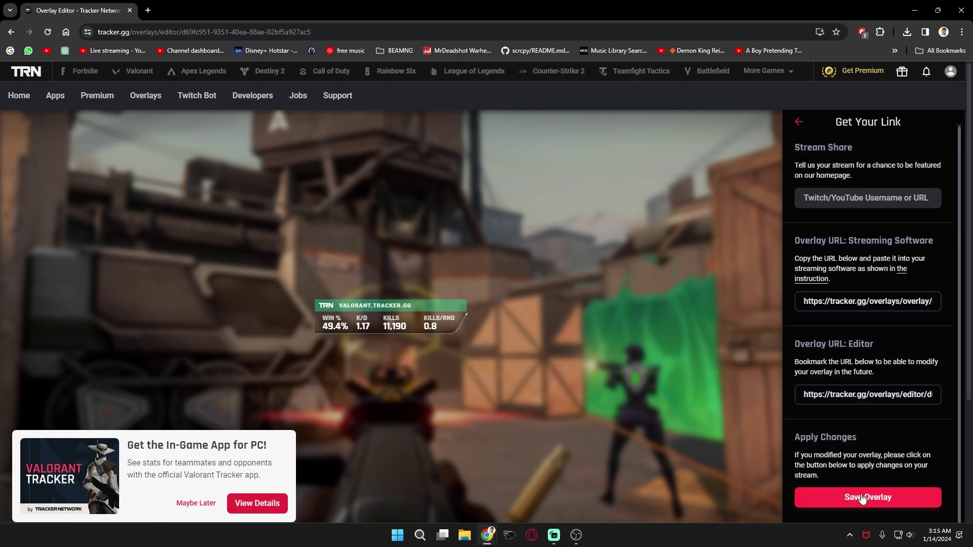
triple_click(870, 303)
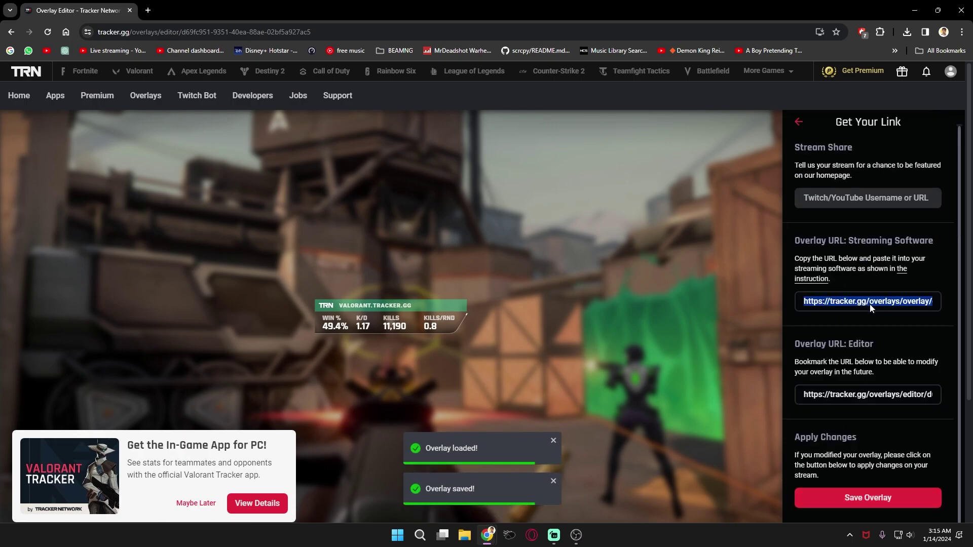
click(554, 534)
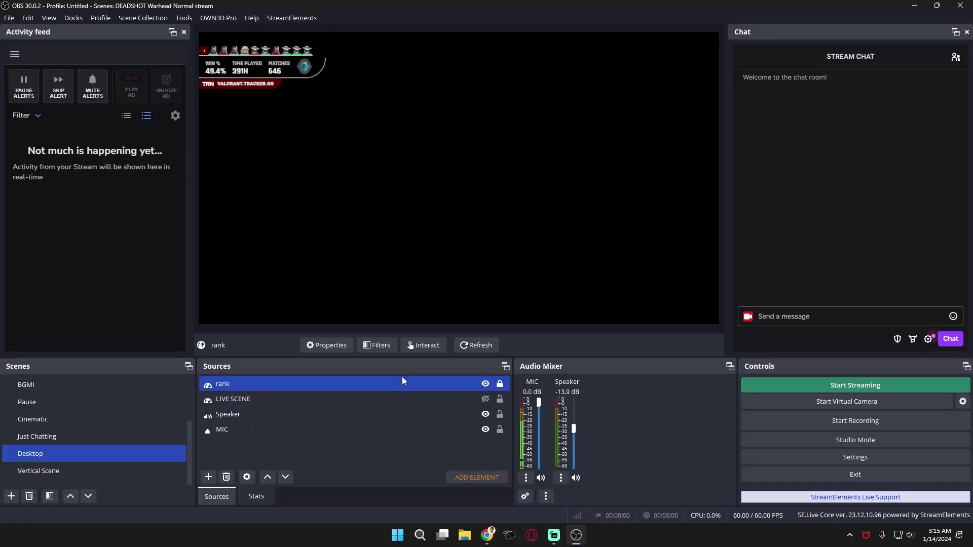
Step: Replace the rank source's URL with the Edge Overlay's streaming URL
double_click(273, 384)
triple_click(410, 279)
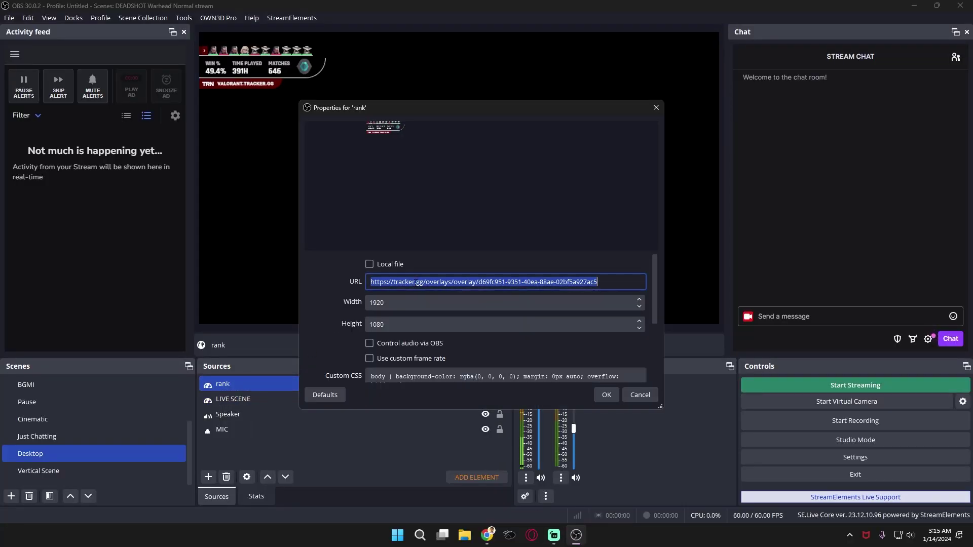
text(https://tracker.gg/overlays/overlay/d69fc951-9351-40ea-88ae-02bf5a927ac5)
click(607, 395)
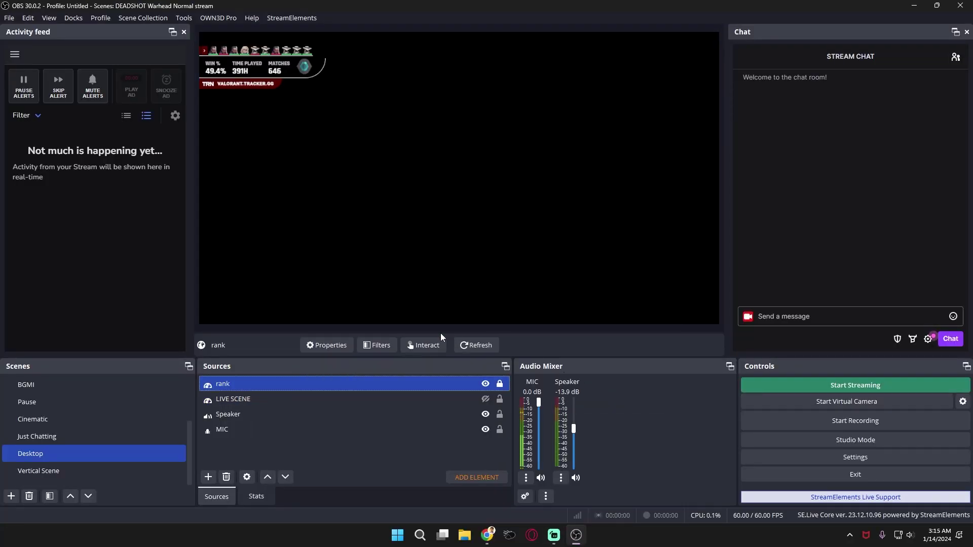
Step: Reopen the rank source's properties to reload it, then select the LIVE SCENE, rank and Speaker sources
double_click(282, 384)
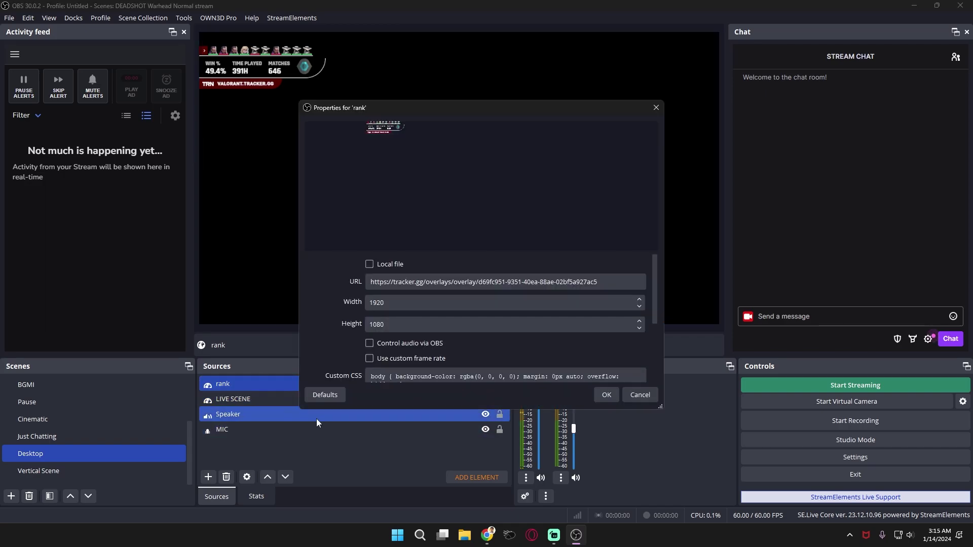
scroll(354, 354, down, 4)
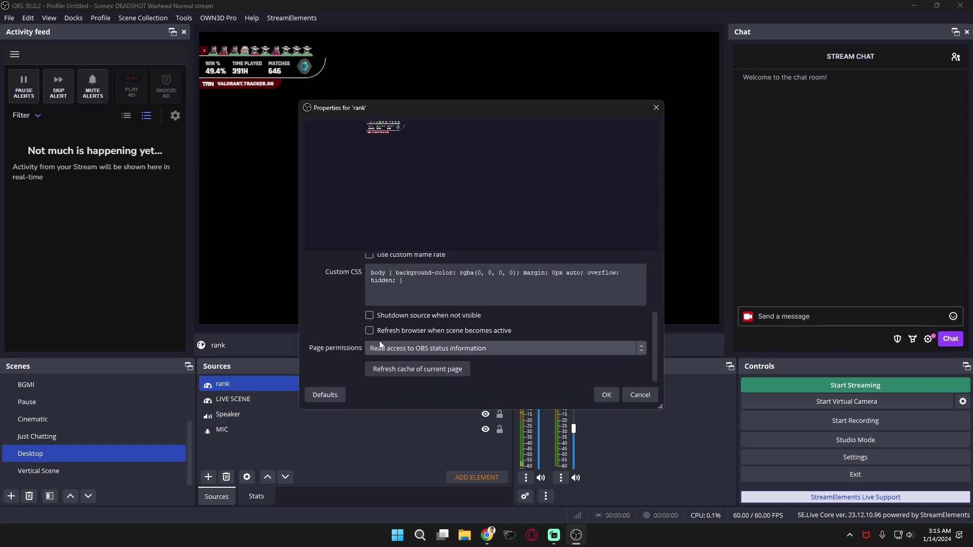
click(607, 395)
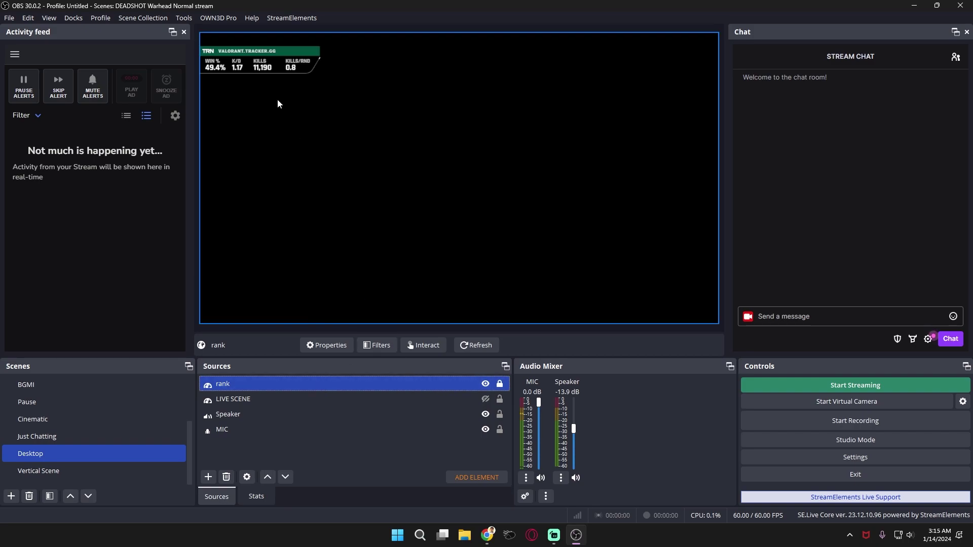
click(281, 77)
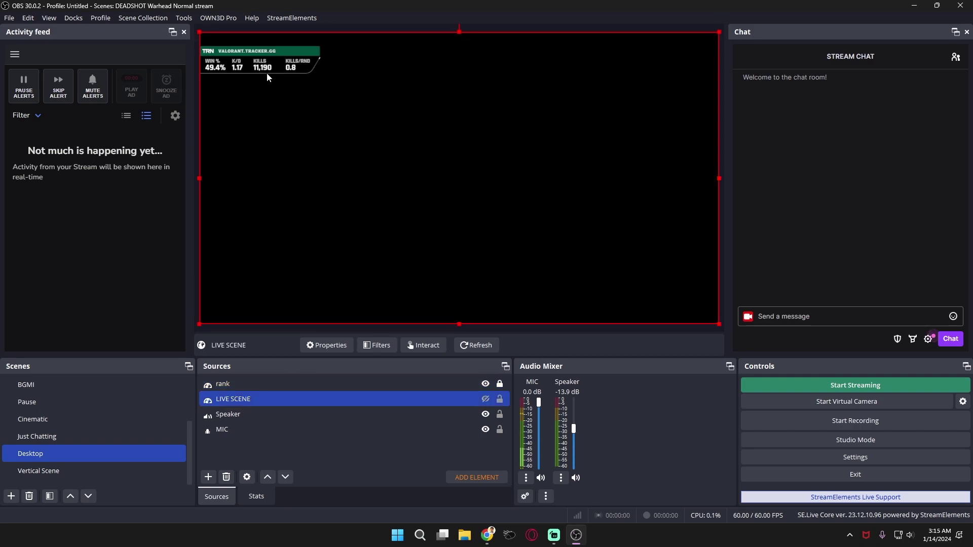
click(369, 384)
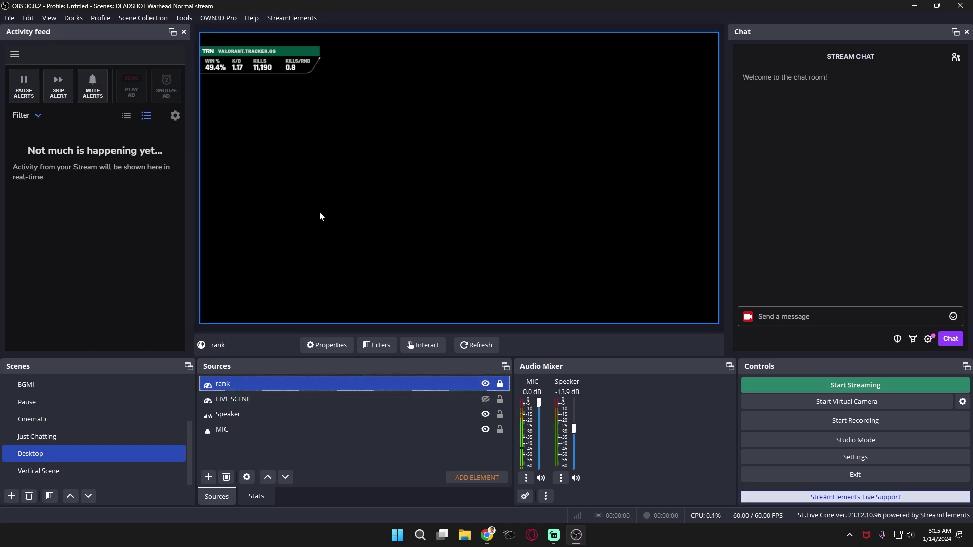
click(284, 414)
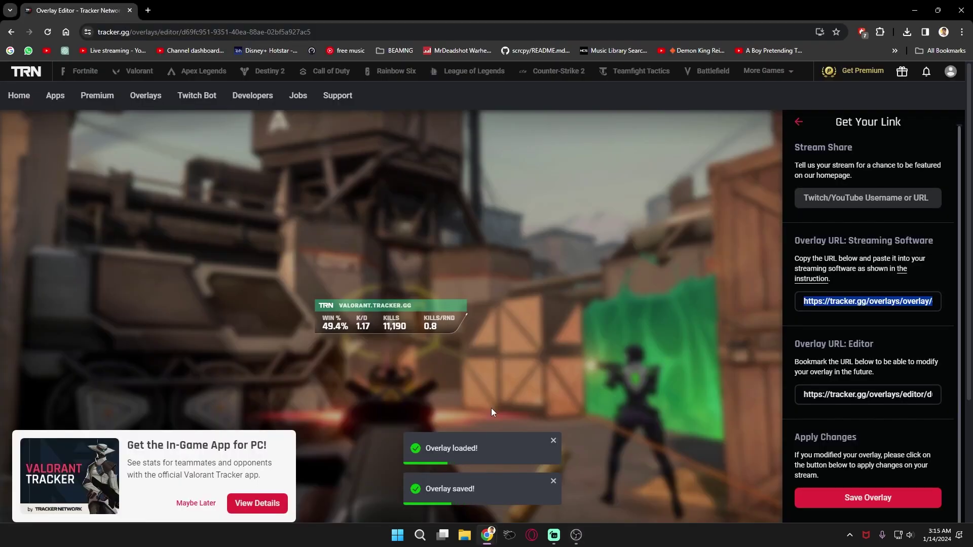
Step: Preview the Center and Flexible layouts, ending on Competitive Overlay with Gold 1, 49%, 1.17 K/D
click(795, 123)
click(837, 363)
click(834, 463)
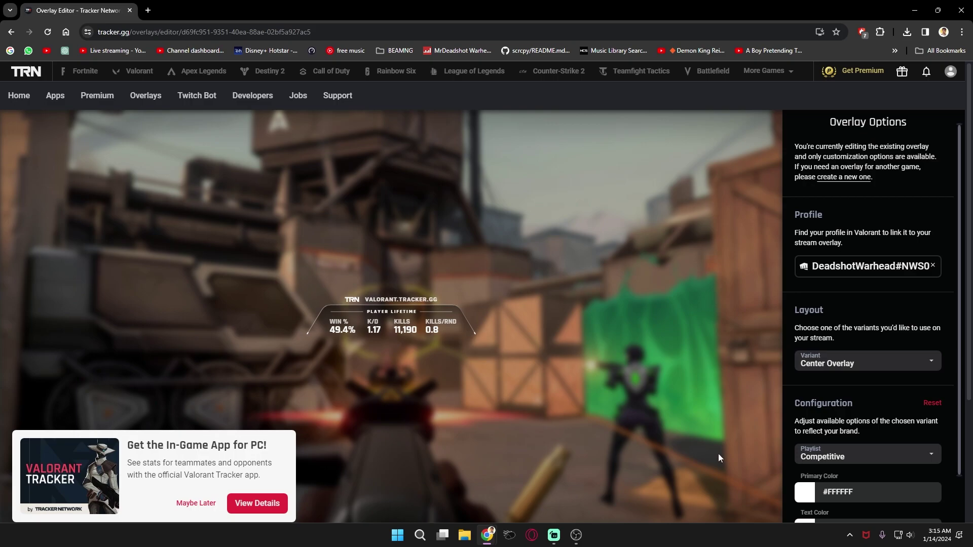
scroll(822, 342, down, 3)
click(796, 203)
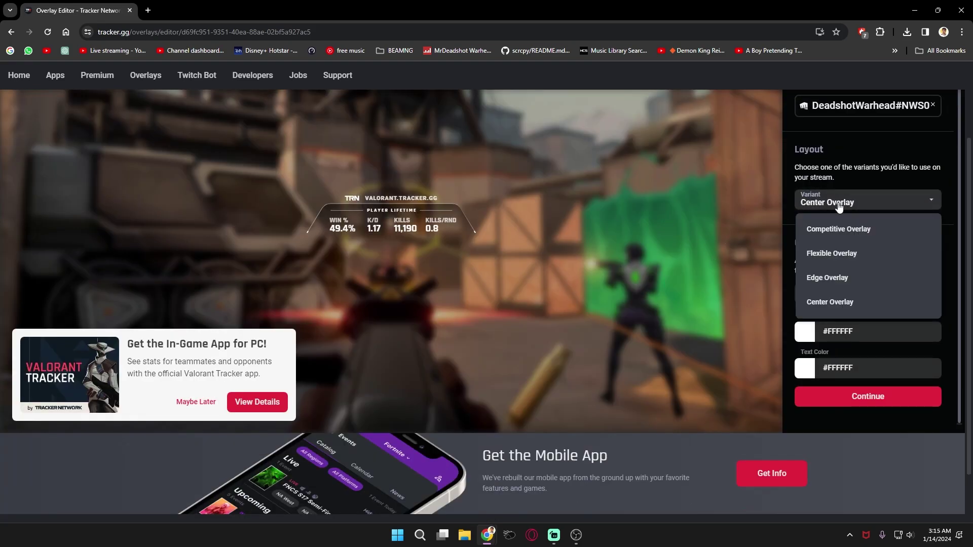
click(856, 257)
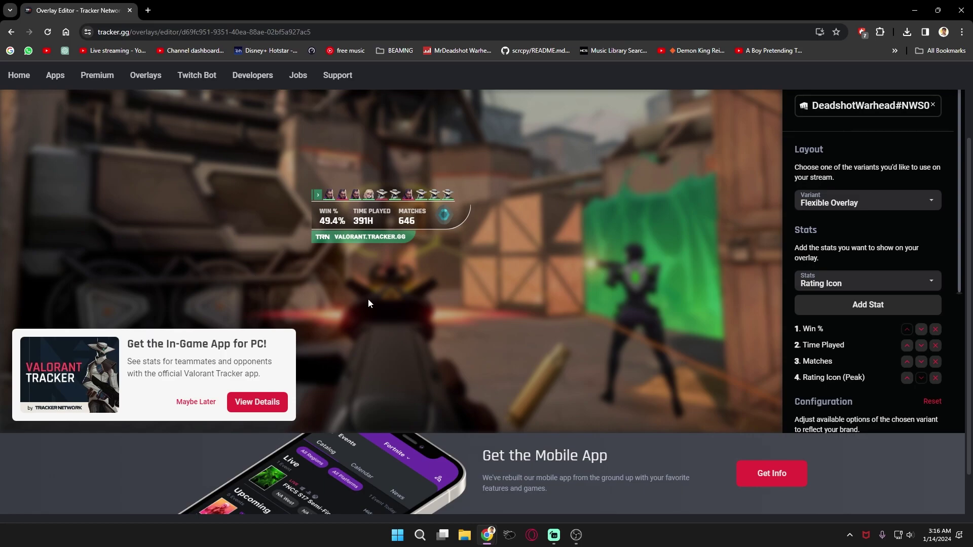
click(855, 204)
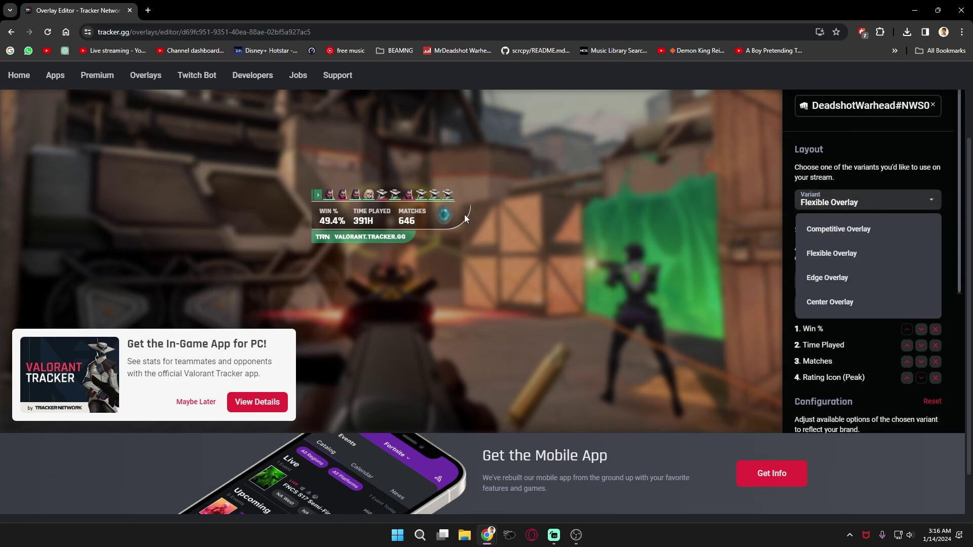
click(840, 240)
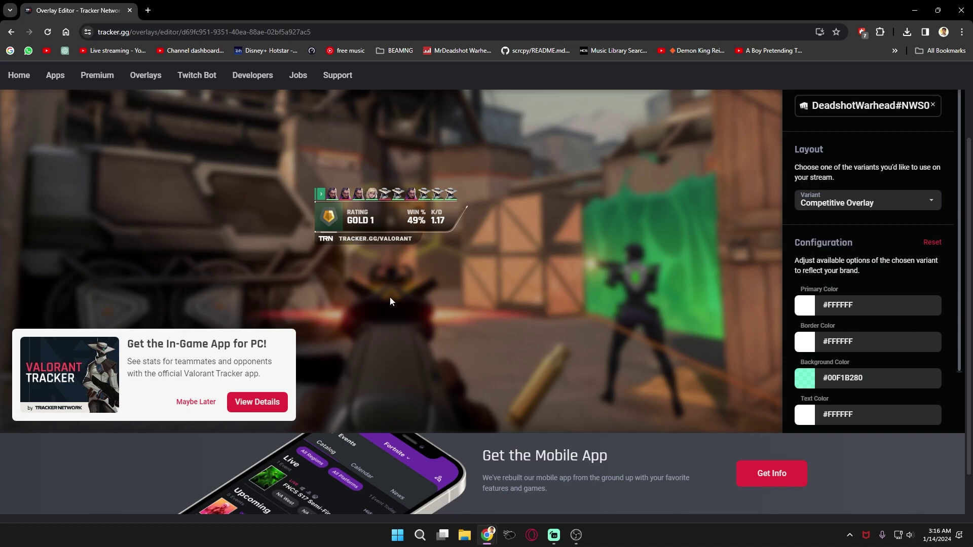